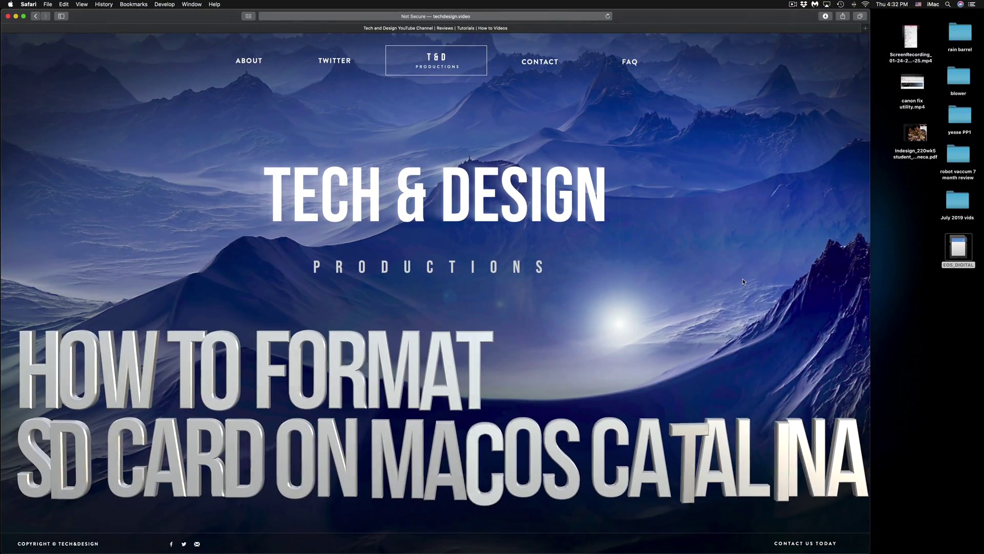
# Open a Finder window showing the contents of the EOS_DIGITAL SD card.
pyautogui.click(908, 279)
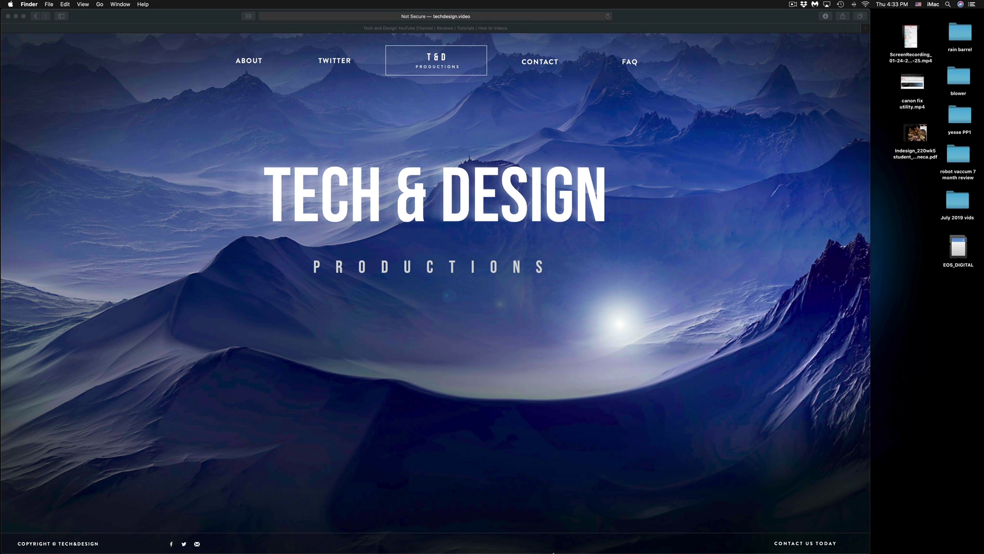
pyautogui.moveTo(558, 550)
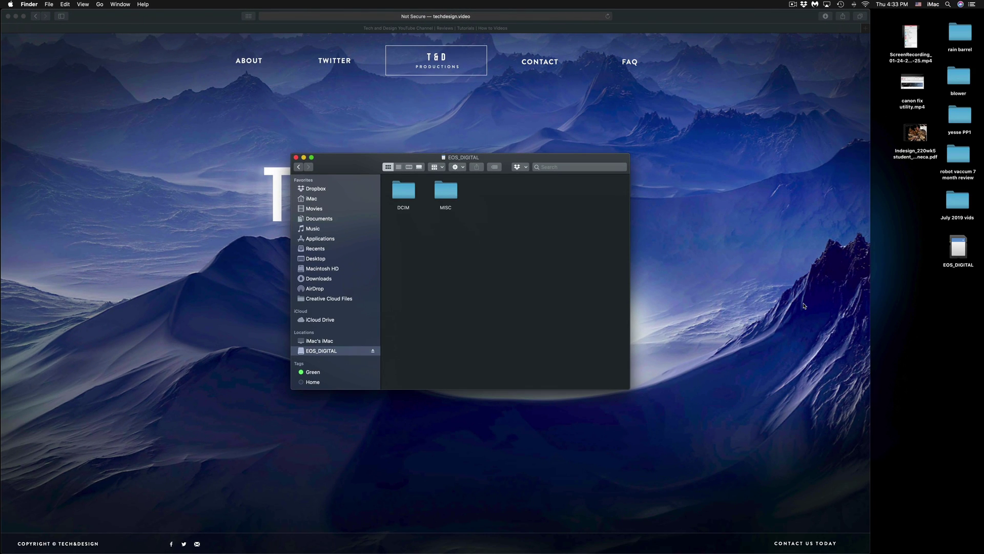
pyautogui.click(937, 284)
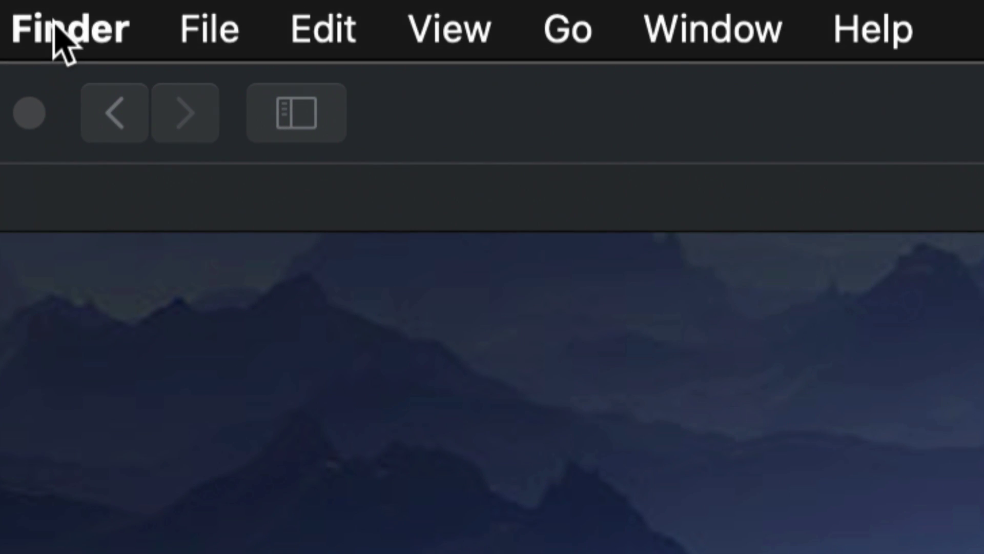
# Open Finder's General preferences and check that External disks is enabled for display on the desktop.
pyautogui.click(26, 4)
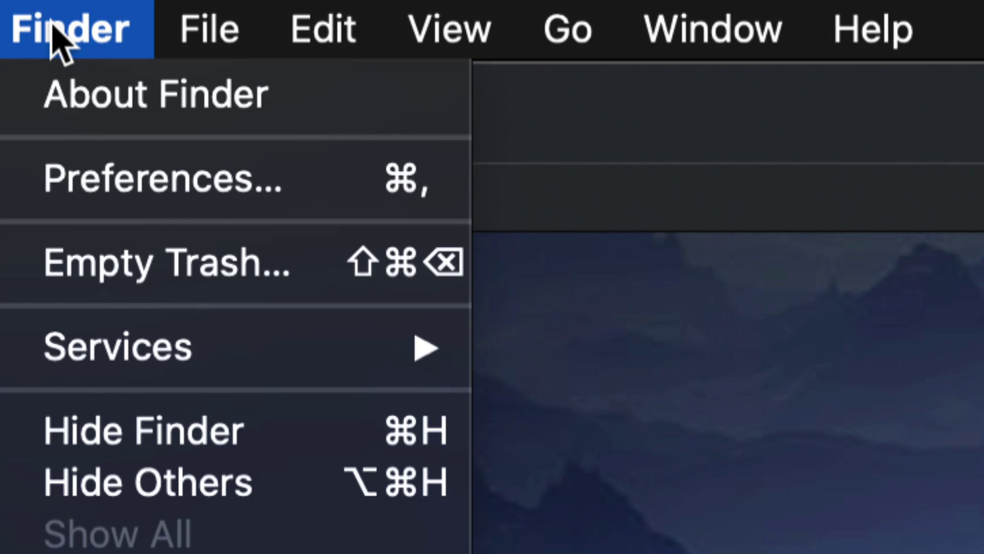
pyautogui.click(190, 179)
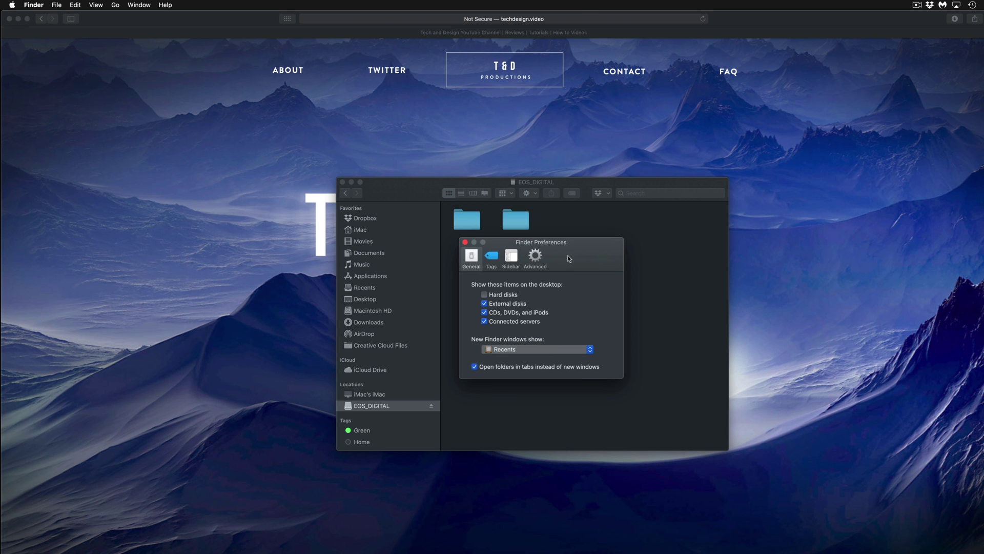
pyautogui.moveTo(566, 249); pyautogui.dragTo(570, 130)
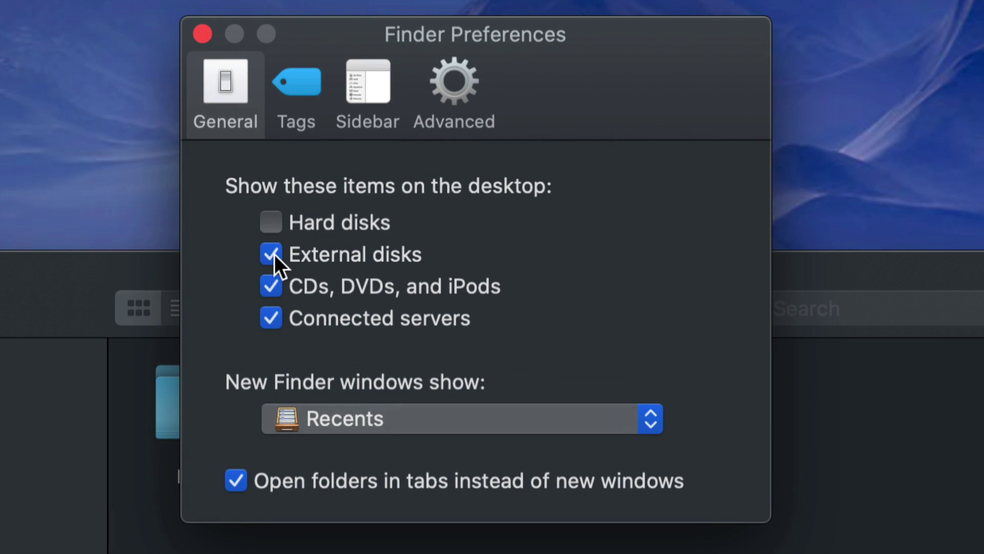
pyautogui.click(273, 254)
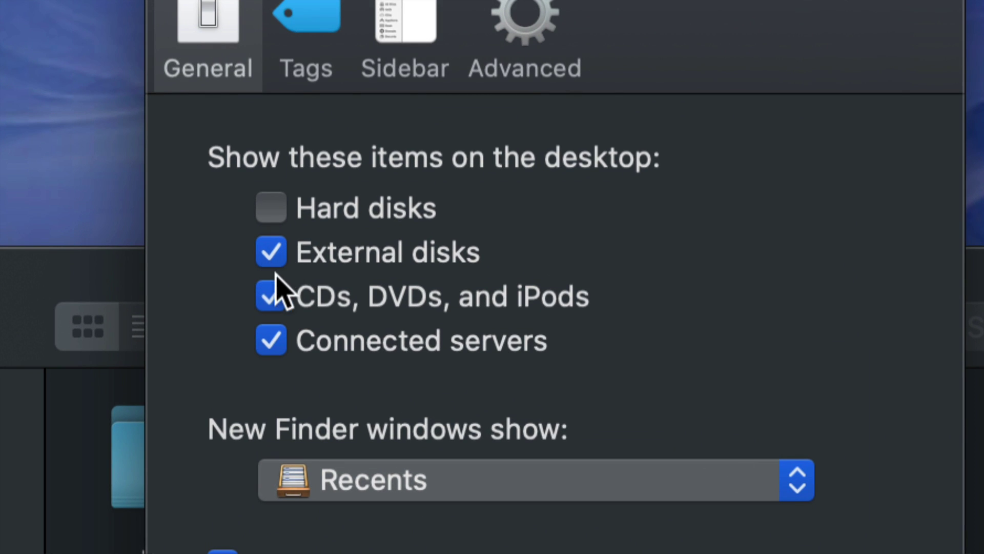
# Try showing hard disks on the desktop, turn that option off again and close the Finder preferences.
pyautogui.click(271, 212)
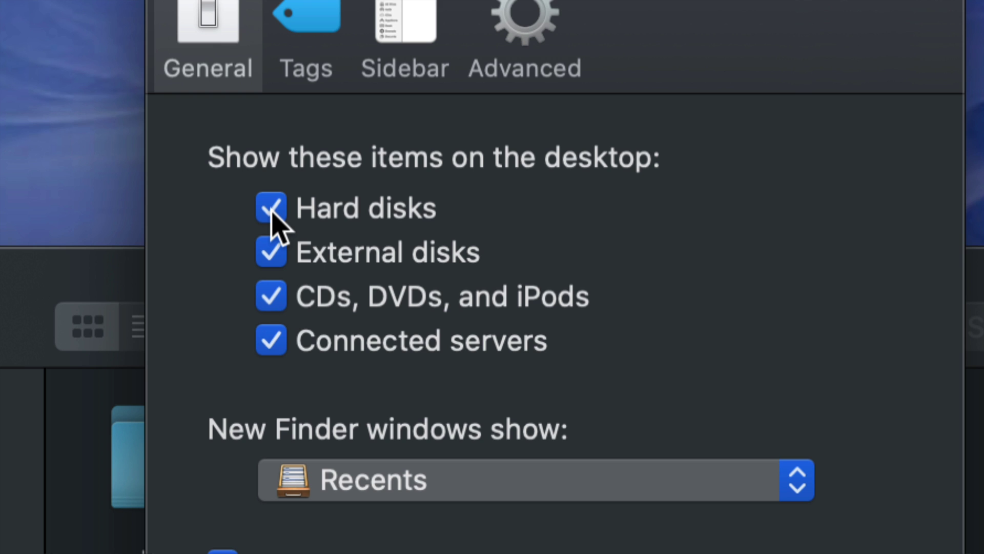
pyautogui.click(271, 211)
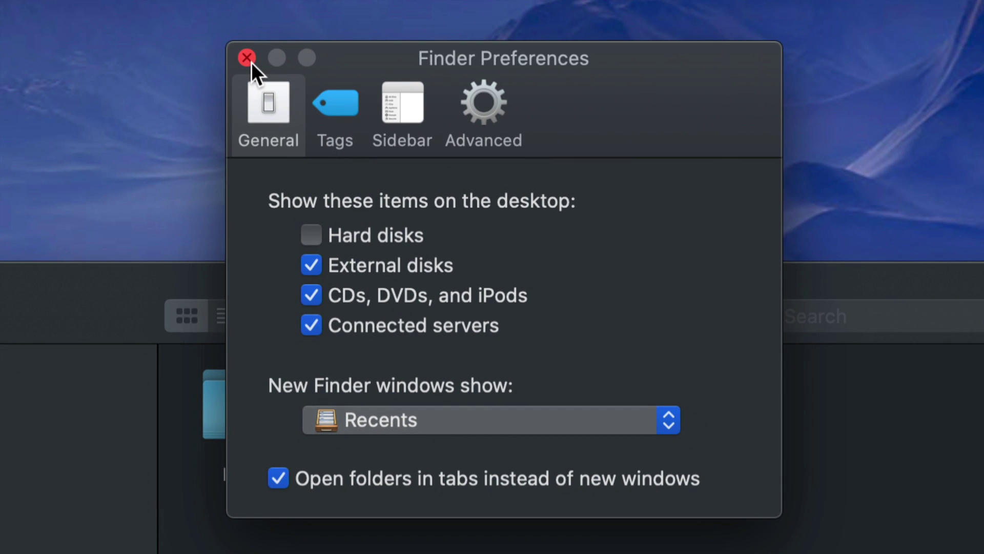
pyautogui.click(250, 61)
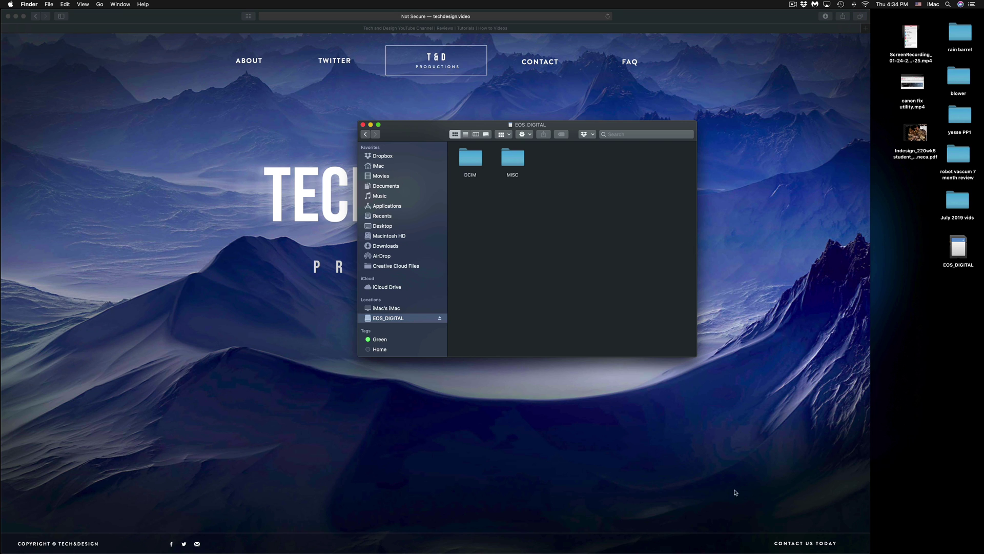
# Search Spotlight for "disk utility" and open the Disk Utility application.
pyautogui.moveTo(730, 551)
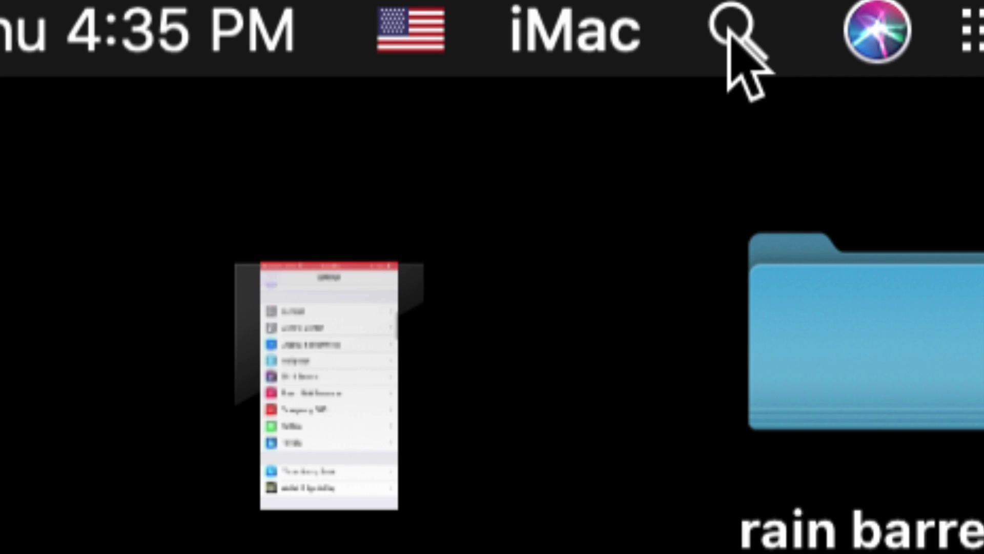
pyautogui.click(730, 35)
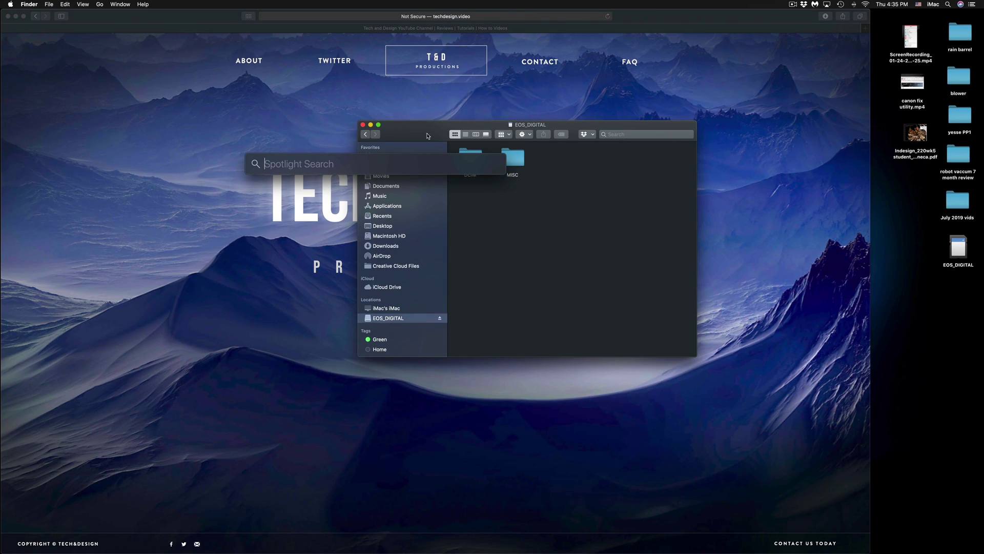
pyautogui.write('disk utilit')
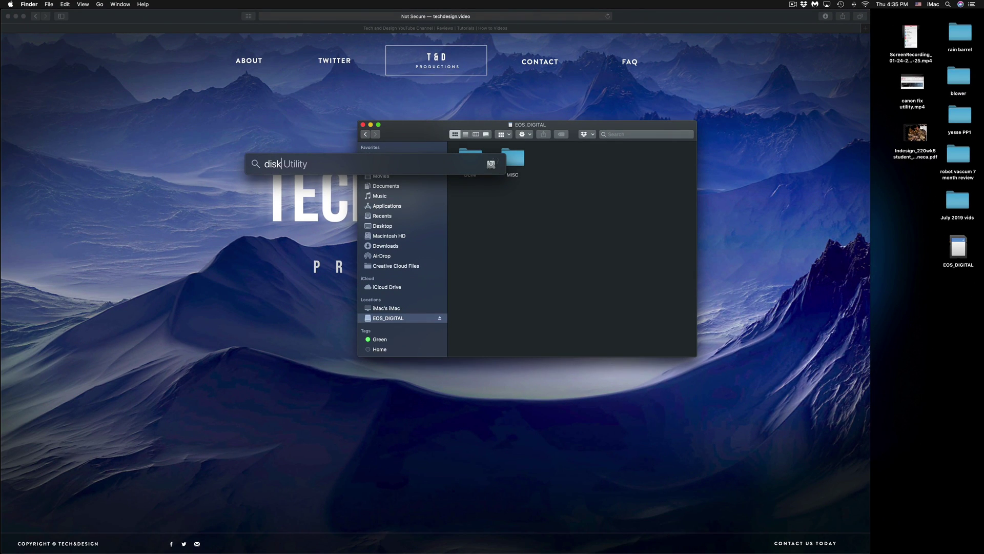
pyautogui.write('y')
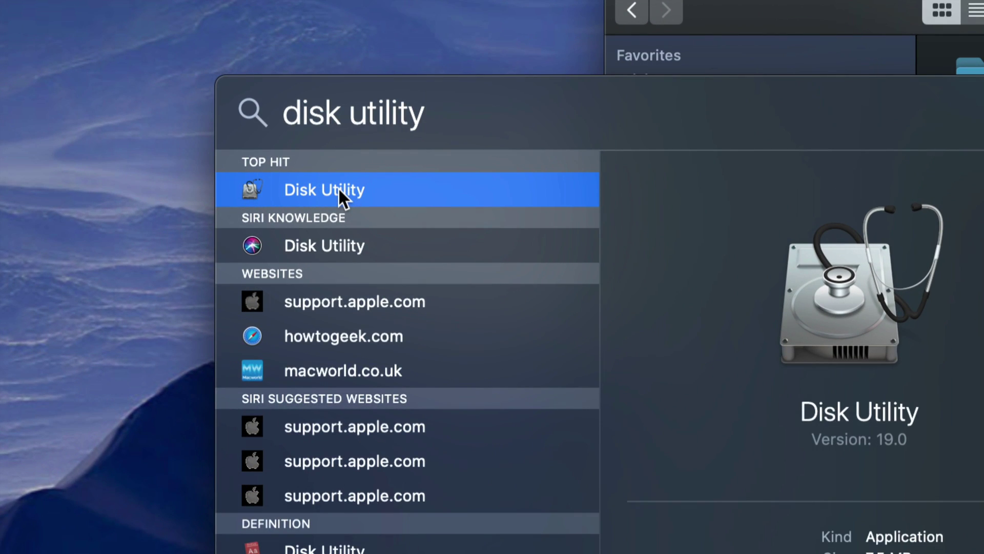
pyautogui.click(338, 190)
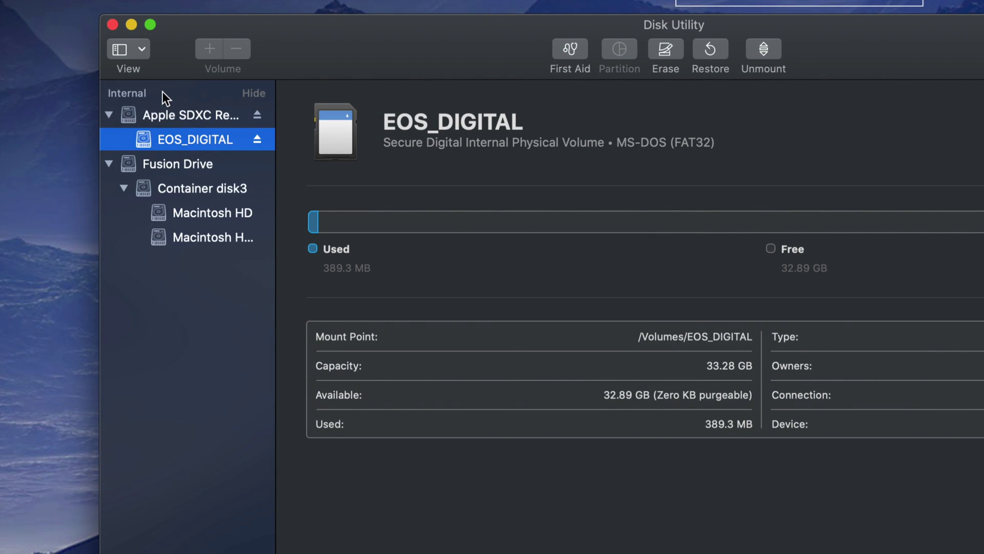
# Switch the device list to show only volumes and return it to showing all devices.
pyautogui.click(136, 51)
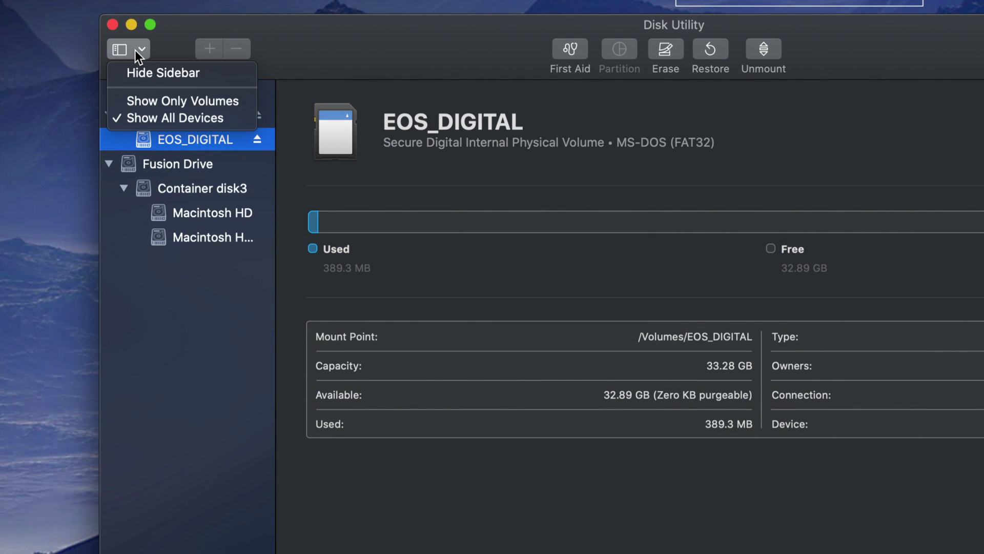
pyautogui.click(134, 103)
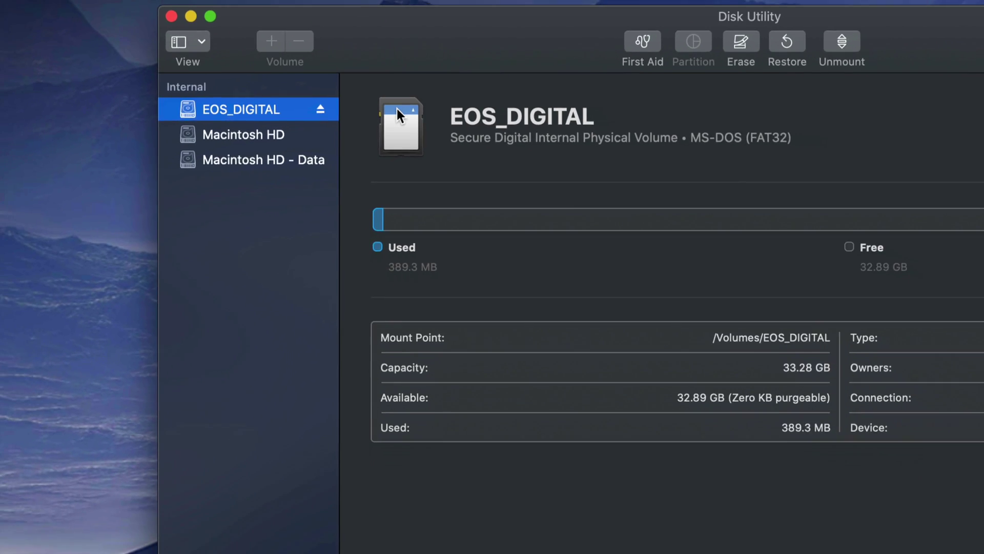
pyautogui.click(228, 50)
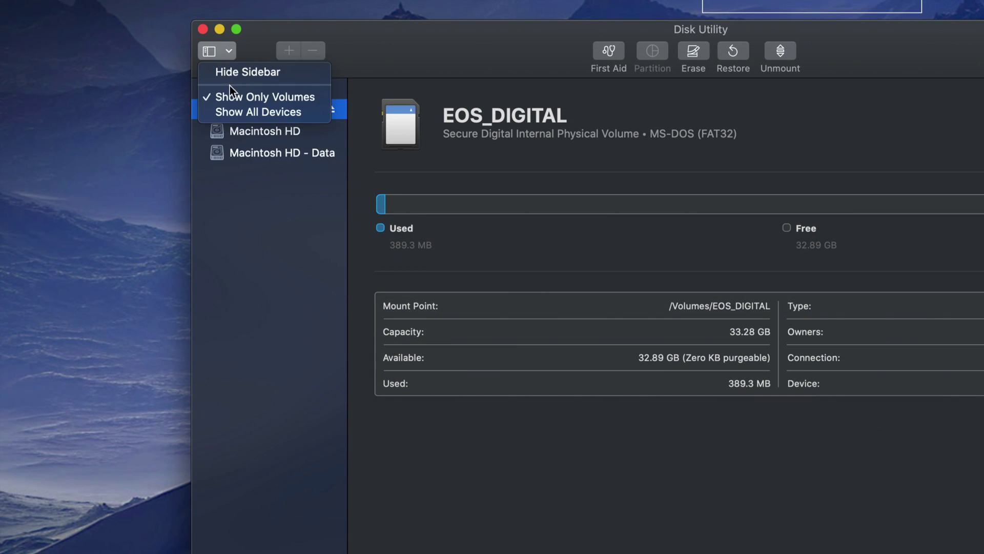
pyautogui.click(237, 112)
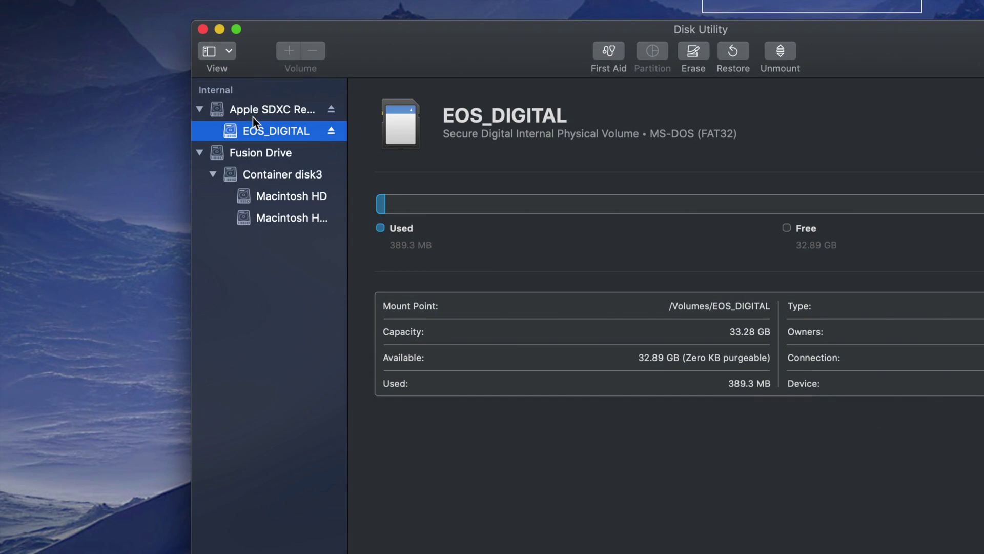
# Look through the Apple SDXC reader and Fusion Drive entries, and leave the EOS_DIGITAL volume selected.
pyautogui.click(257, 111)
pyautogui.click(266, 133)
pyautogui.click(266, 117)
pyautogui.click(272, 130)
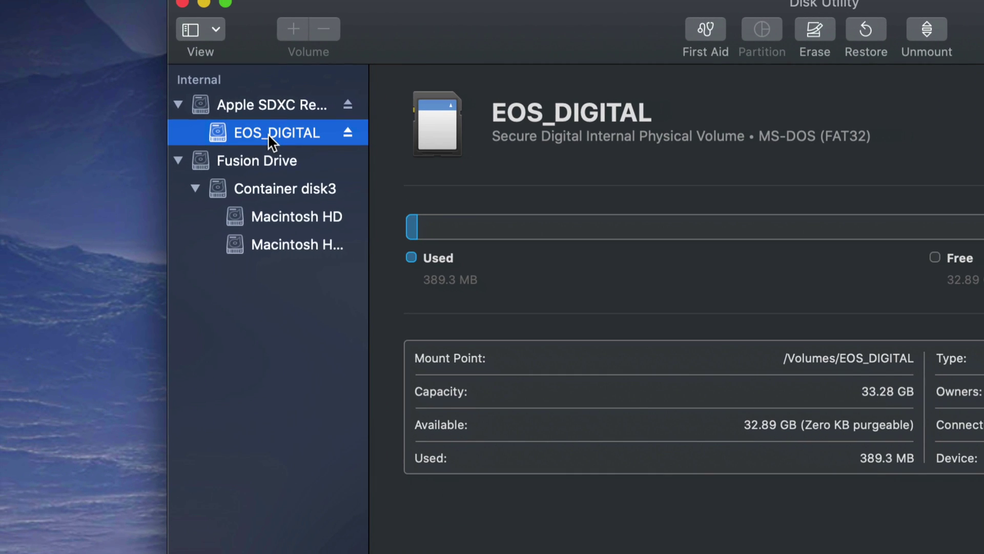
pyautogui.click(269, 163)
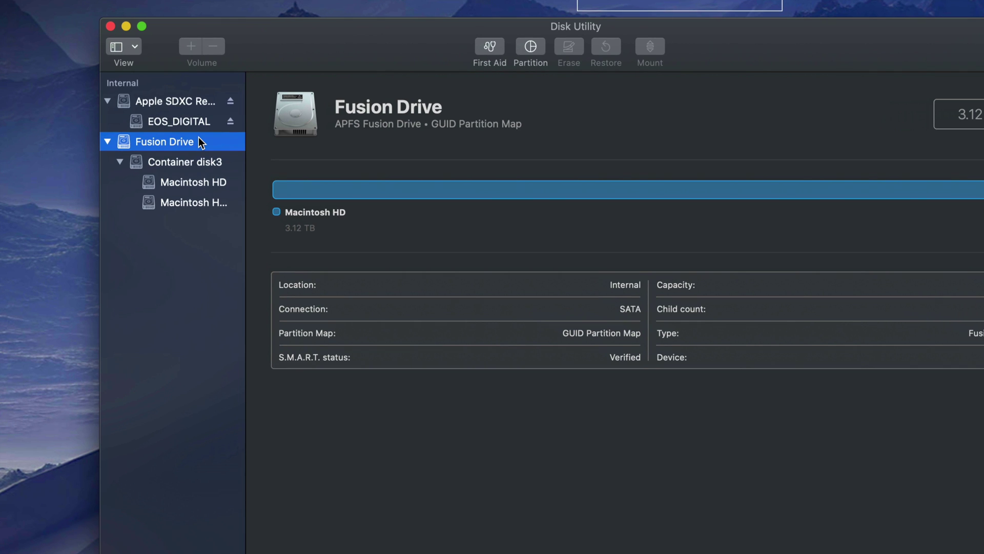
pyautogui.click(189, 123)
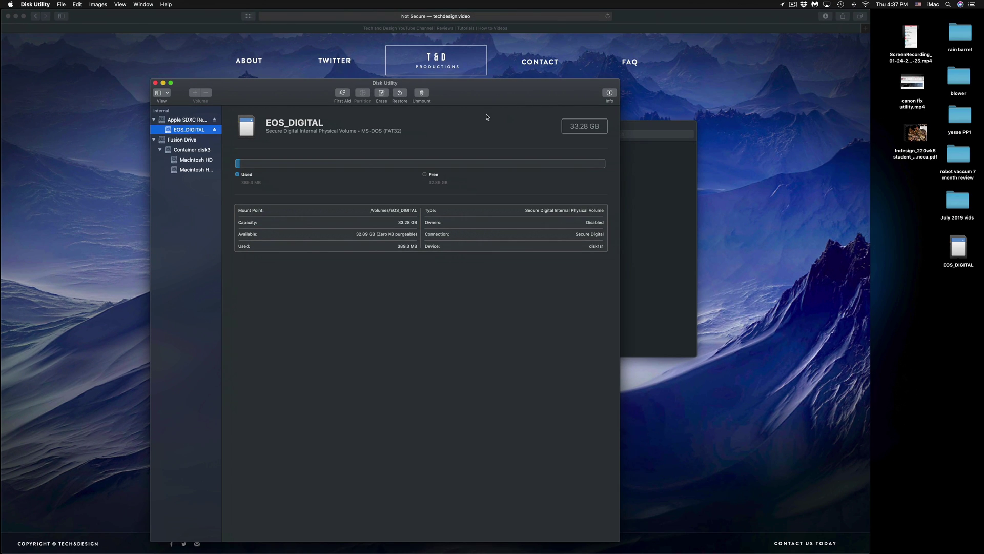
# Bring the EOS_DIGITAL Finder window to the front and open the 100CANON folder inside DCIM.
pyautogui.click(647, 182)
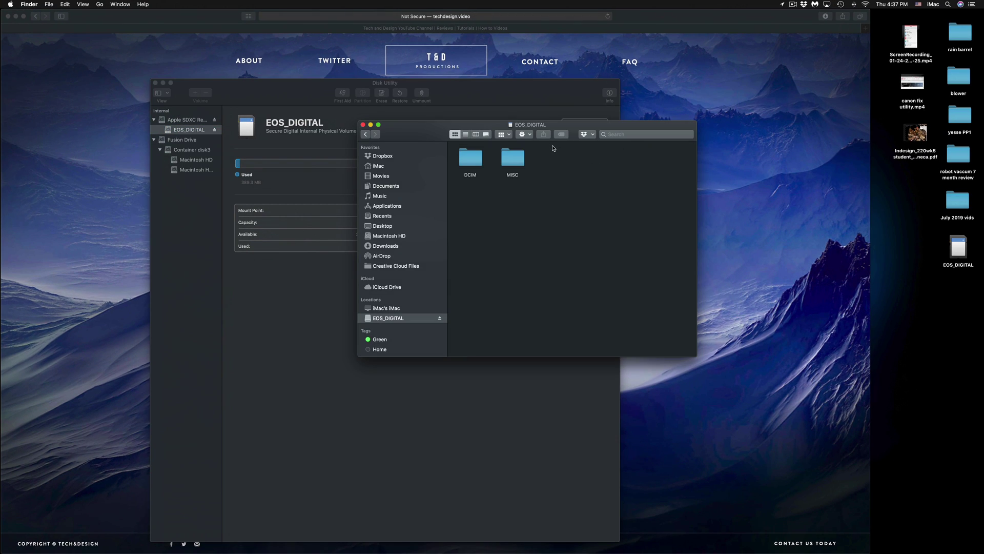
pyautogui.moveTo(432, 128); pyautogui.dragTo(413, 129)
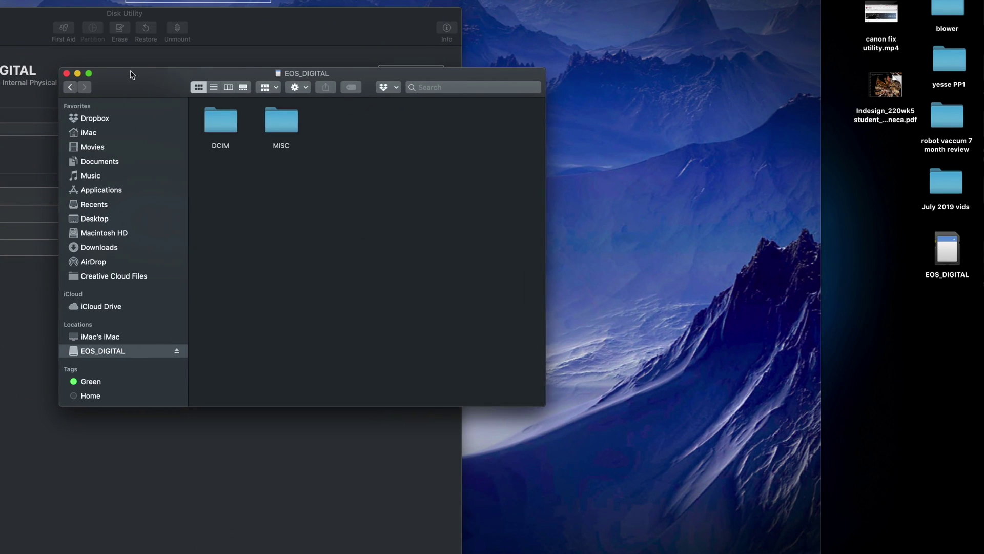
pyautogui.moveTo(132, 75); pyautogui.dragTo(340, 114)
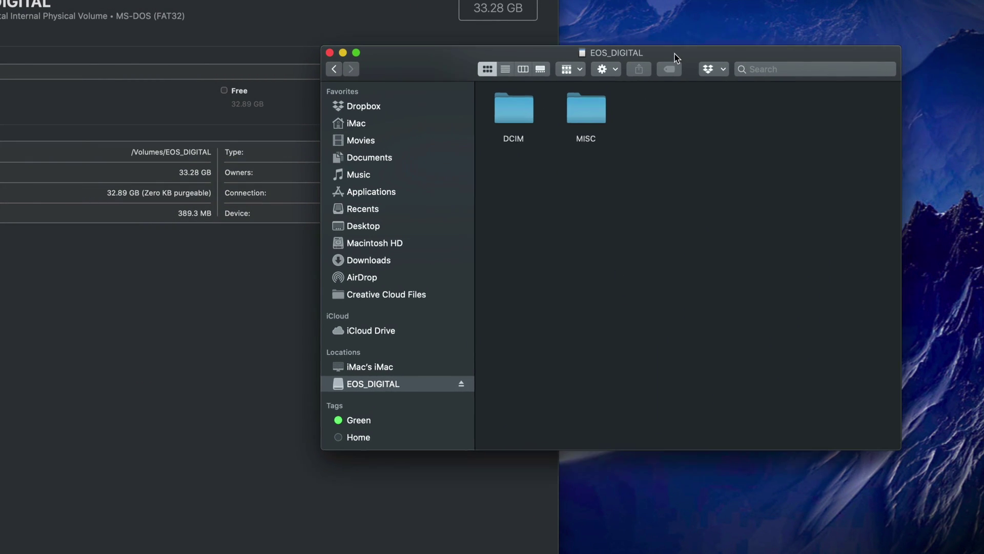
pyautogui.moveTo(674, 54); pyautogui.dragTo(649, 76)
pyautogui.doubleClick(501, 128)
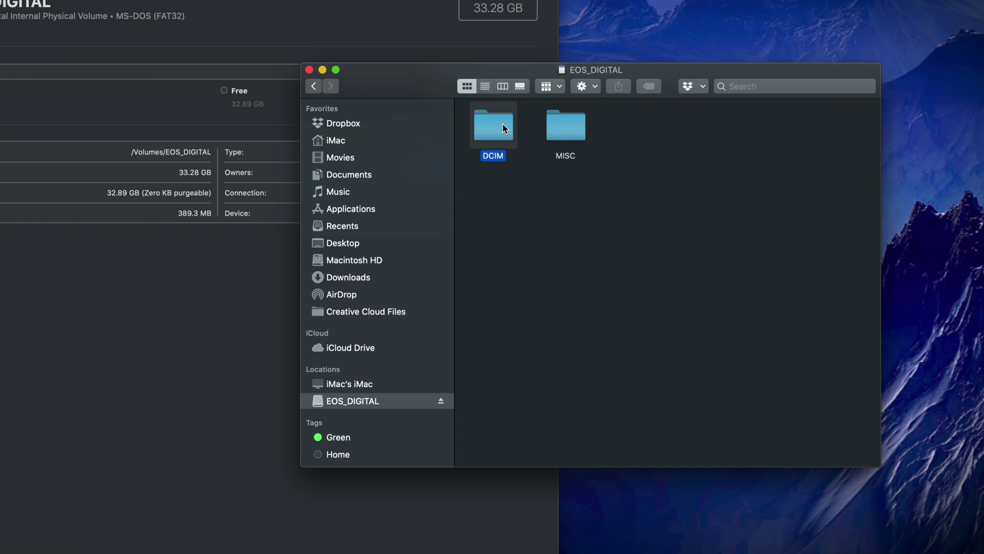
pyautogui.click(503, 128)
pyautogui.doubleClick(503, 125)
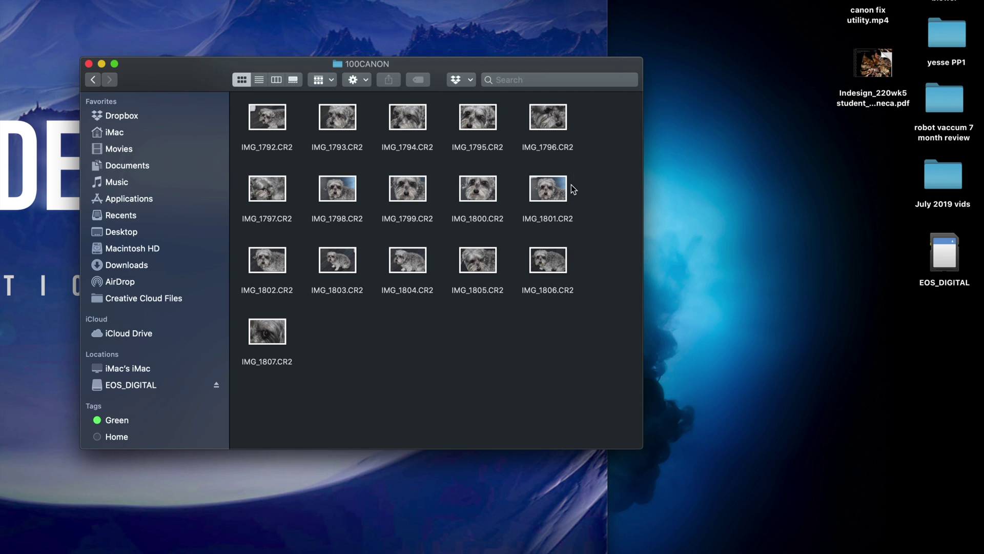
# Copy the photos IMG_1805.CR2 and IMG_1806.CR2 from the card's 100CANON folder to the desktop.
pyautogui.moveTo(593, 120); pyautogui.dragTo(271, 379)
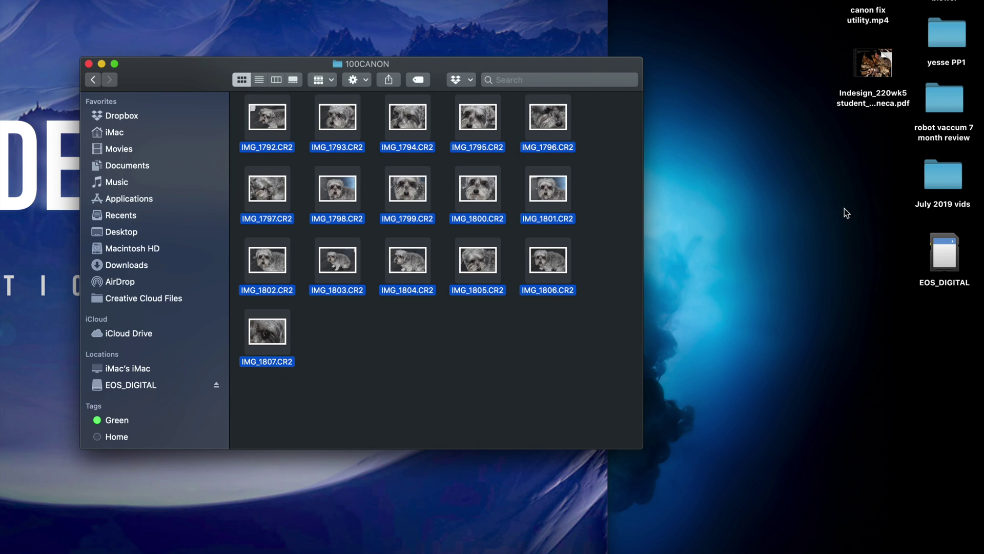
pyautogui.click(590, 293)
pyautogui.moveTo(597, 245); pyautogui.dragTo(746, 223)
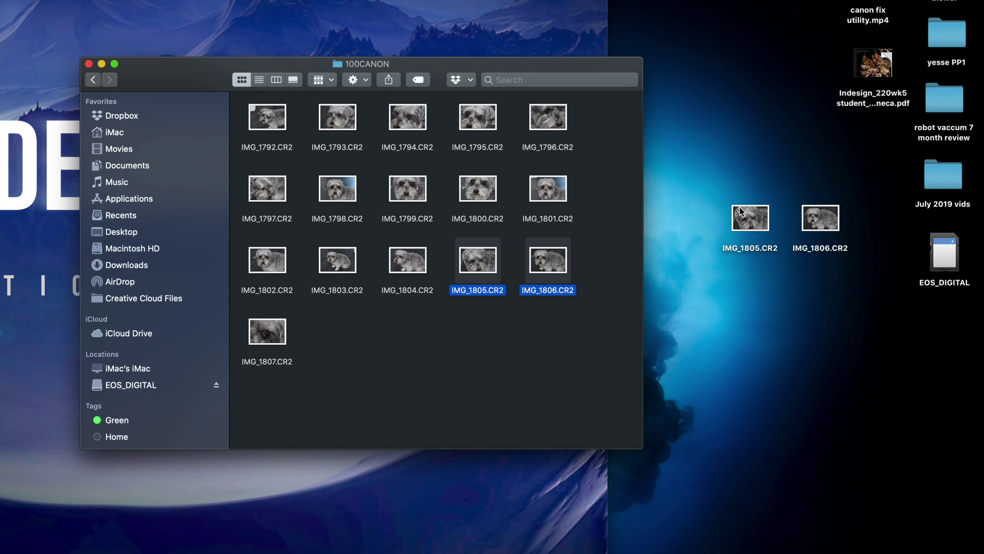
# Create a new folder on the desktop and move the copied IMG_1805.CR2 and IMG_1806.CR2 into it.
pyautogui.rightClick(713, 141)
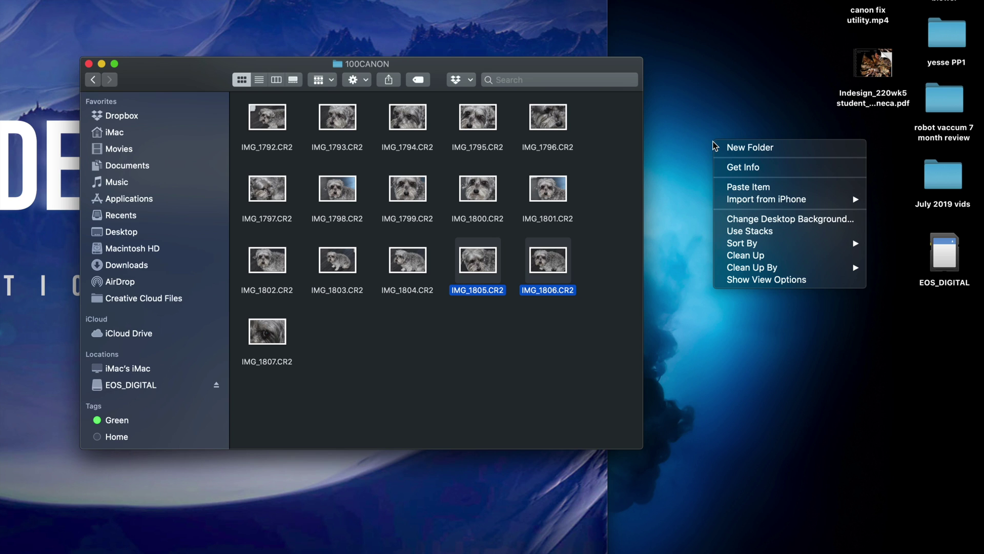
pyautogui.click(730, 149)
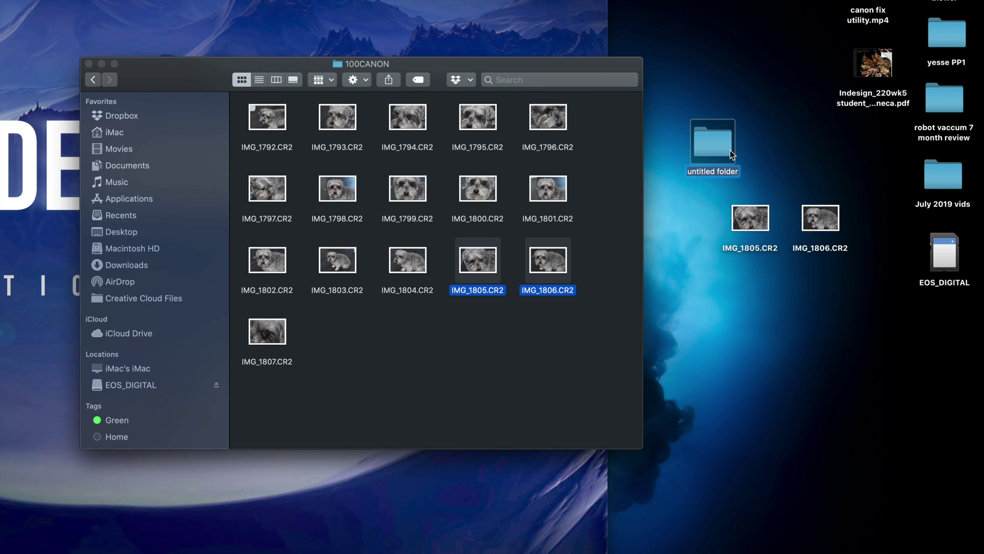
pyautogui.click(775, 179)
pyautogui.moveTo(837, 235); pyautogui.dragTo(721, 153)
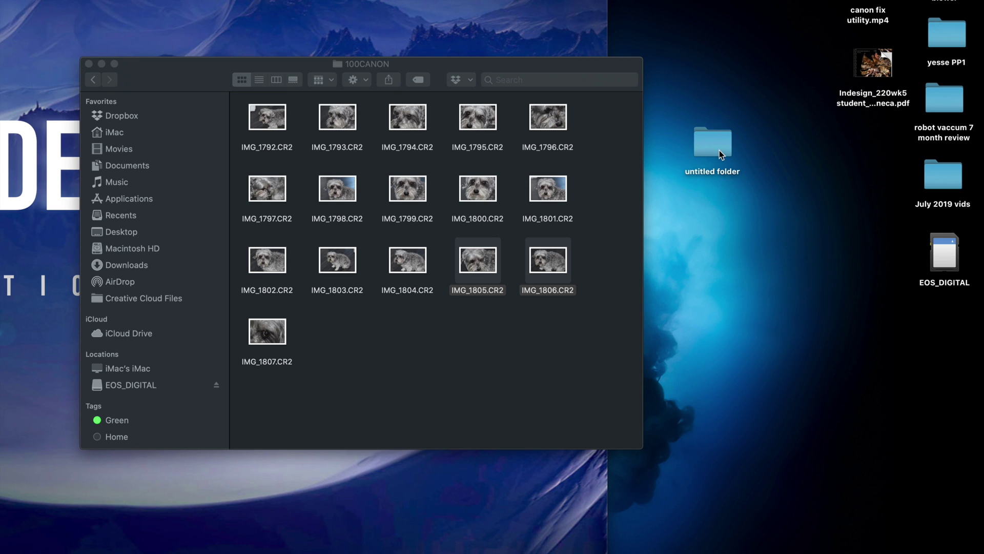
pyautogui.click(550, 313)
pyautogui.moveTo(559, 312); pyautogui.dragTo(480, 260)
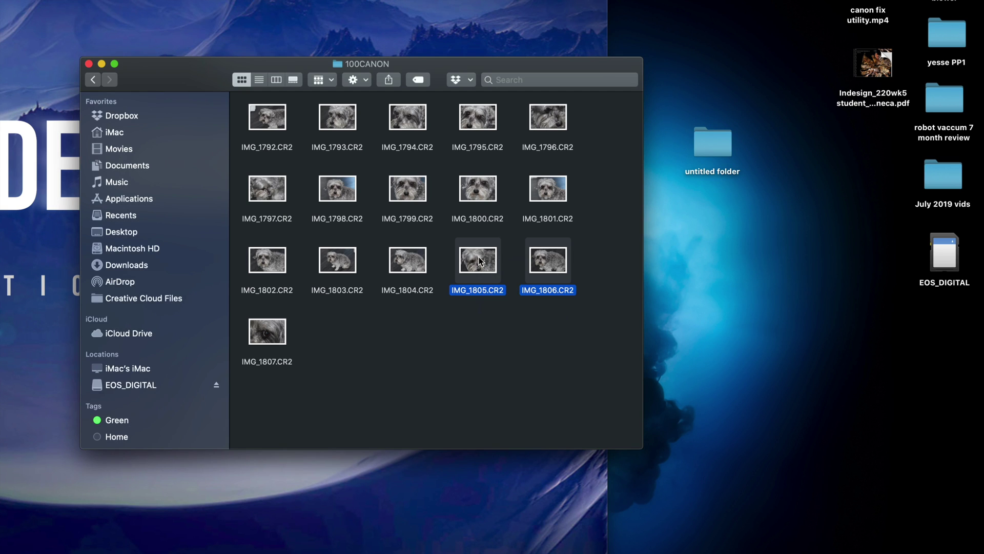
pyautogui.rightClick(480, 260)
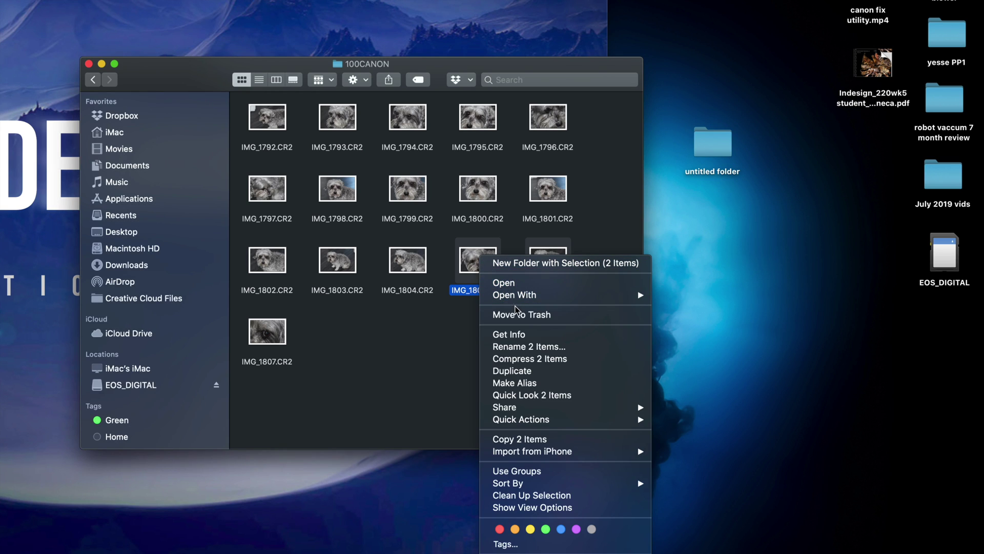
pyautogui.click(416, 319)
pyautogui.click(544, 336)
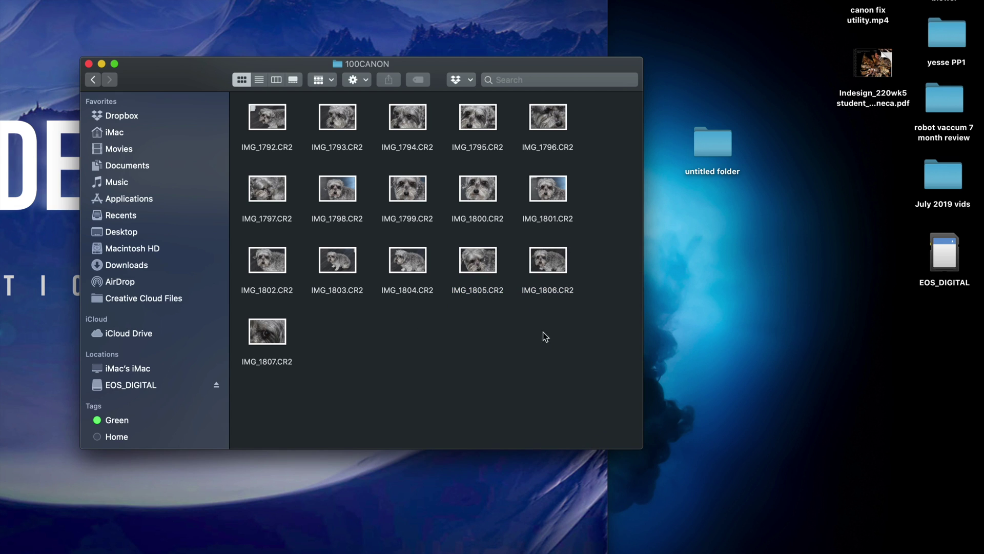
# Copy IMG_1806.CR2 from the card's 100CANON folder to the desktop and place the copy beneath the untitled folder.
pyautogui.click(555, 270)
pyautogui.rightClick(556, 270)
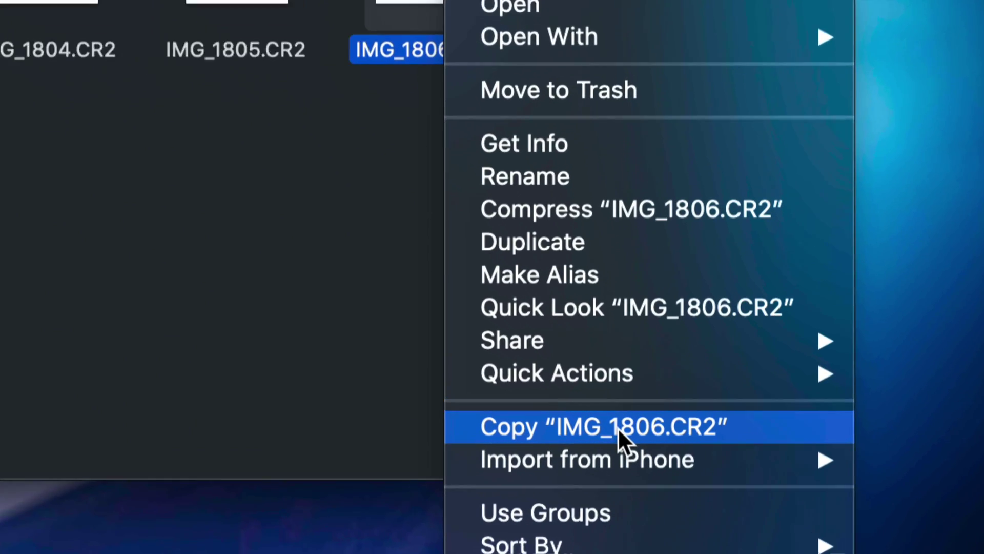
pyautogui.click(586, 430)
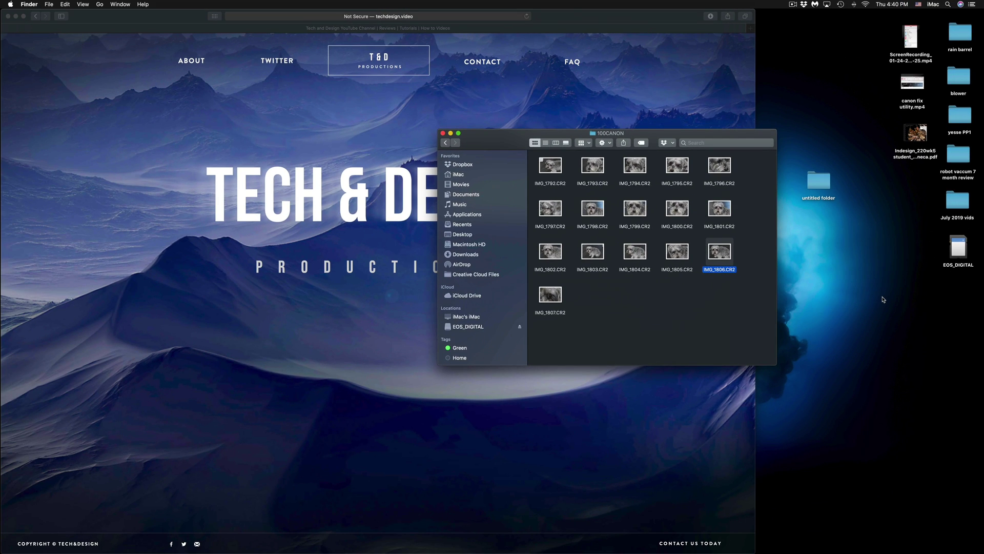
pyautogui.click(883, 299)
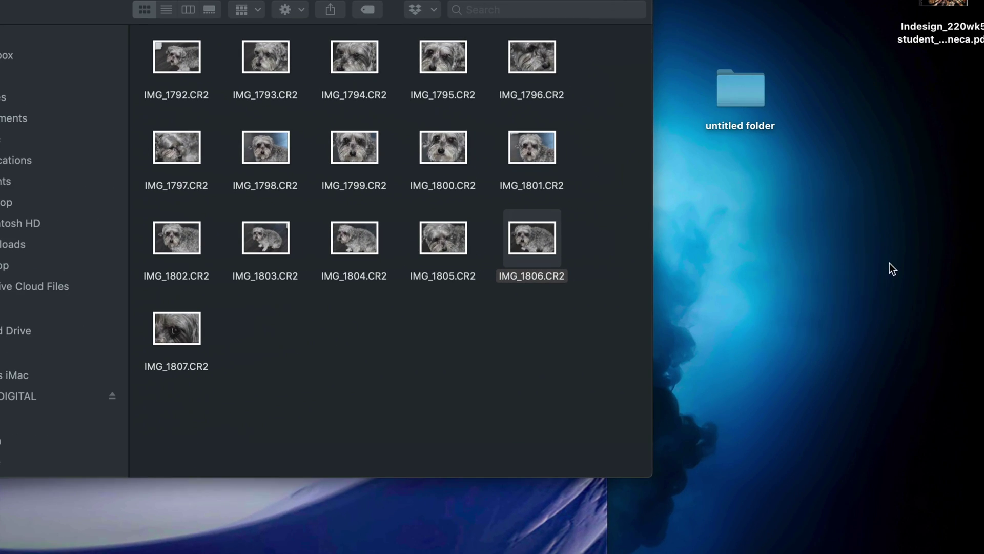
pyautogui.rightClick(780, 236)
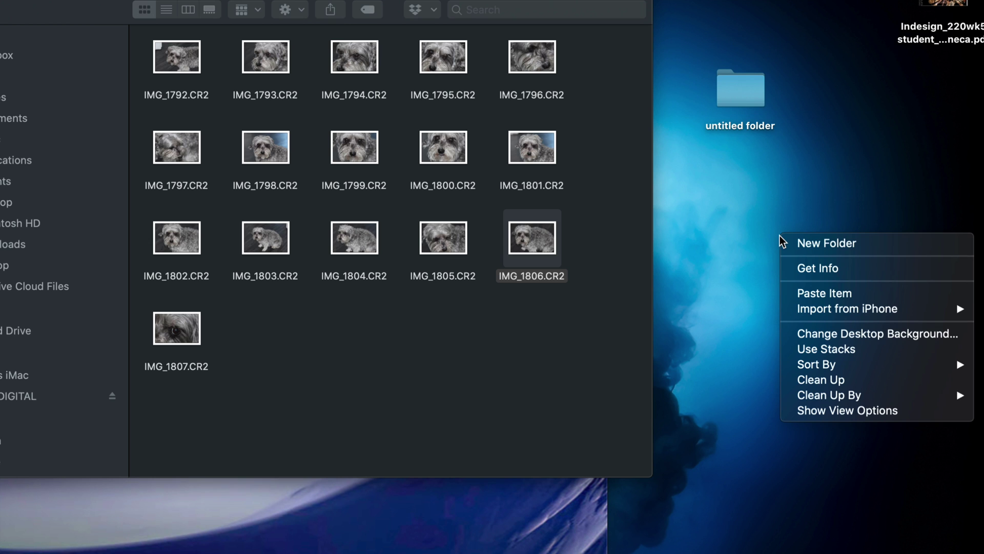
pyautogui.click(834, 294)
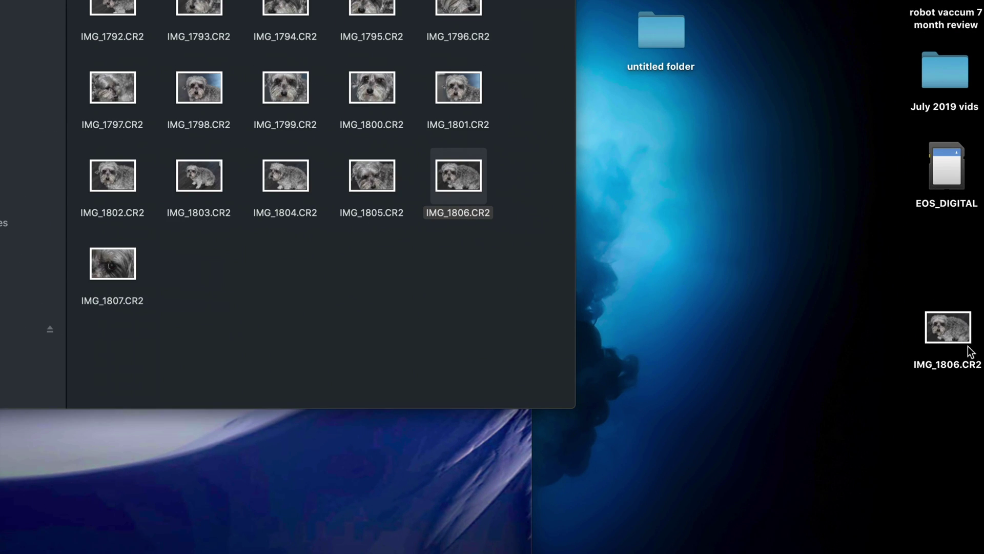
pyautogui.click(964, 351)
pyautogui.moveTo(964, 351); pyautogui.dragTo(823, 236)
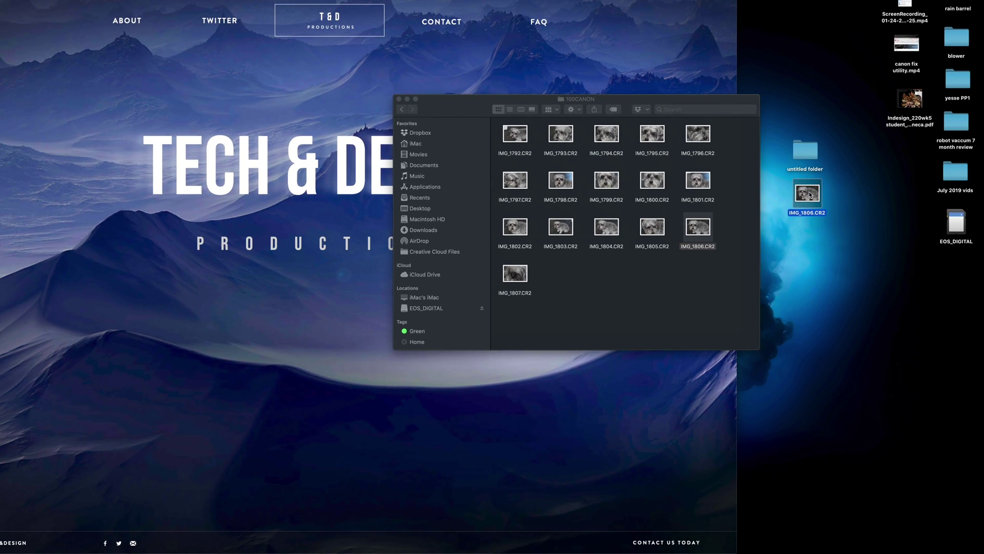
# Copy IMG_1802.CR2 and IMG_1803.CR2 from 100CANON to the desktop and line the copies up beneath IMG_1806.CR2.
pyautogui.click(725, 262)
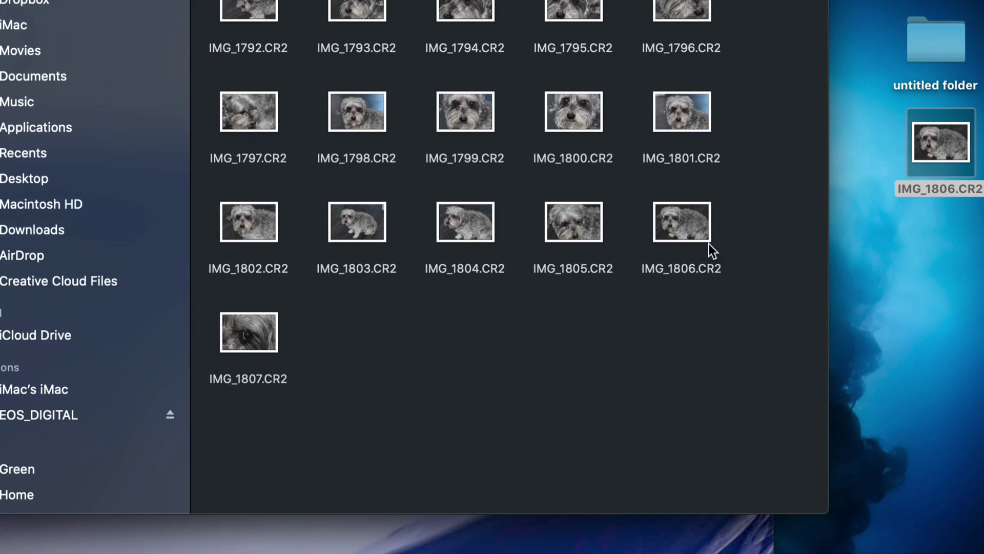
pyautogui.click(711, 242)
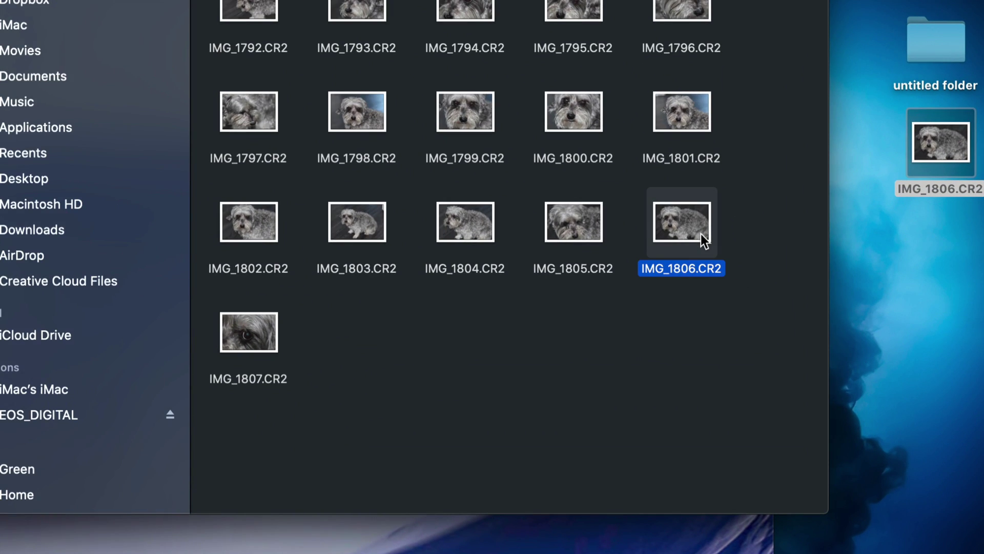
pyautogui.click(365, 223)
pyautogui.moveTo(399, 211); pyautogui.dragTo(248, 216)
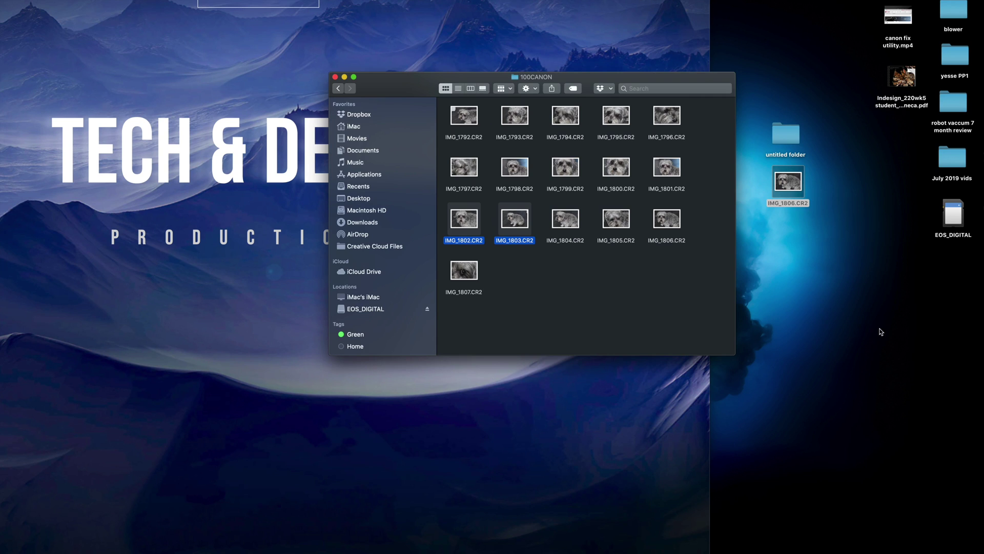
pyautogui.click(896, 334)
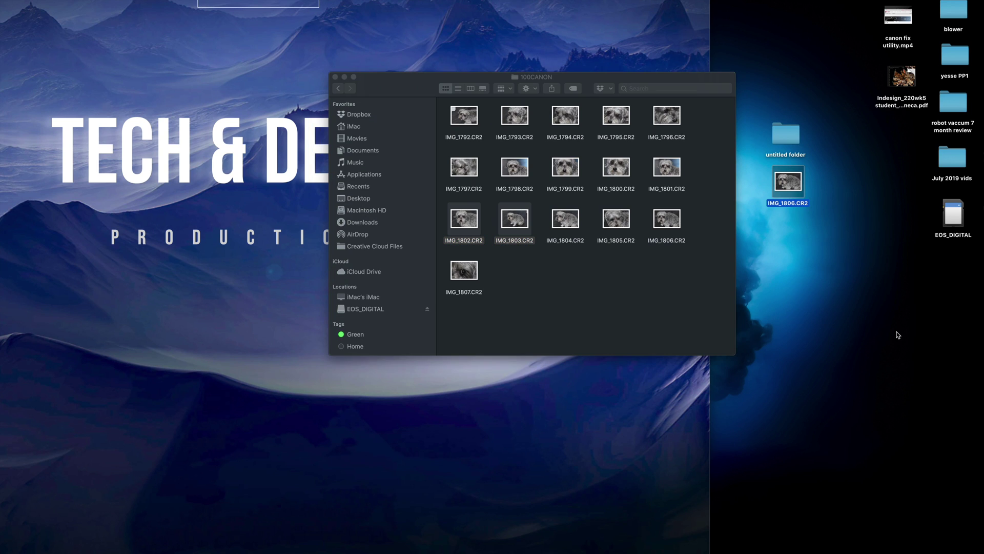
pyautogui.click(839, 280)
pyautogui.press('super+v')
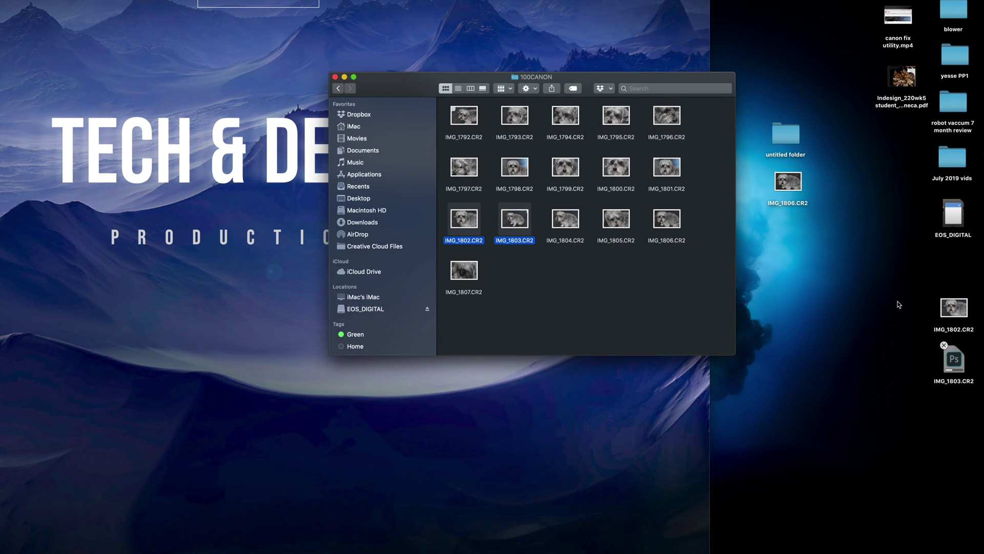
pyautogui.moveTo(898, 294); pyautogui.dragTo(976, 385)
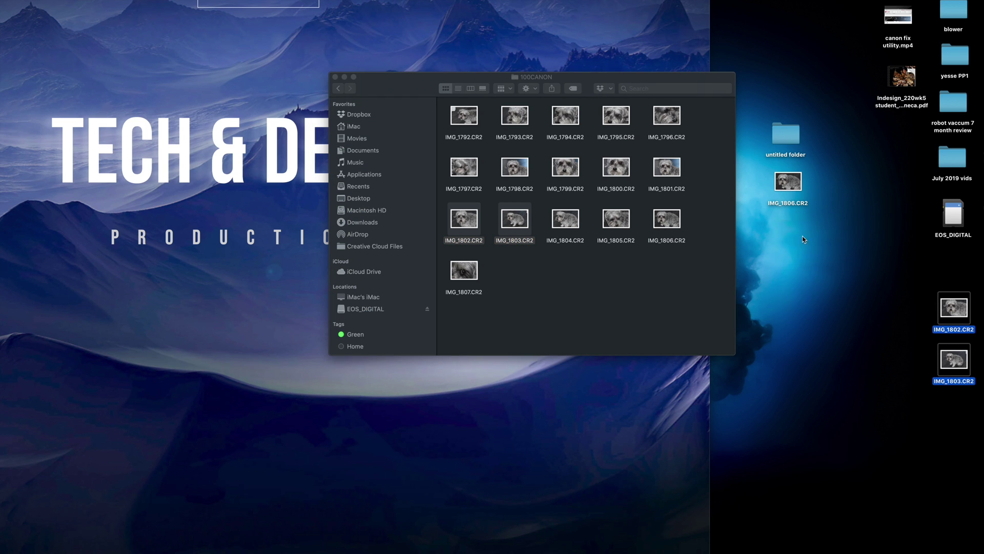
pyautogui.moveTo(954, 307); pyautogui.dragTo(802, 238)
# Open the desktop's untitled folder, paste IMG_1802.CR2 and IMG_1803.CR2 into it, and close its window.
pyautogui.doubleClick(788, 131)
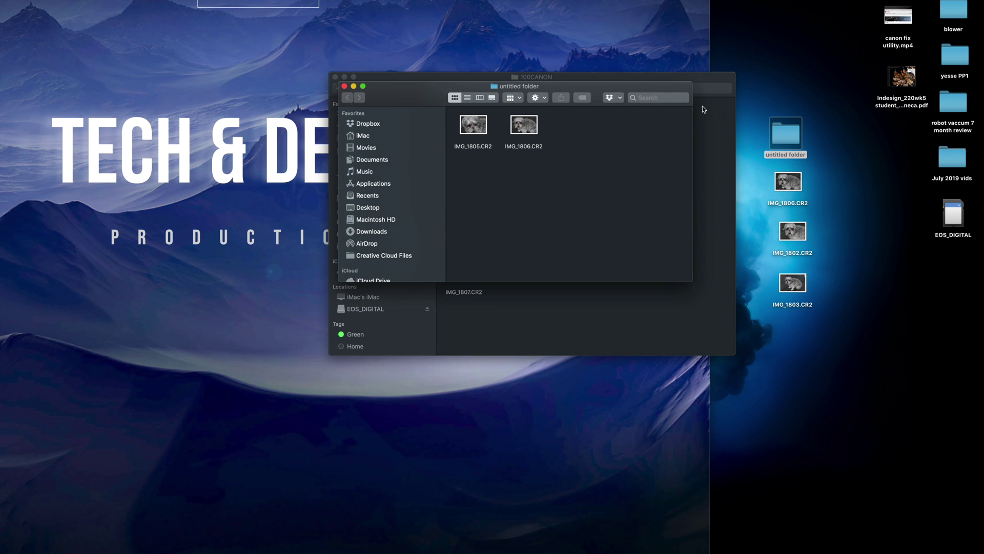
pyautogui.moveTo(589, 86); pyautogui.dragTo(478, 106)
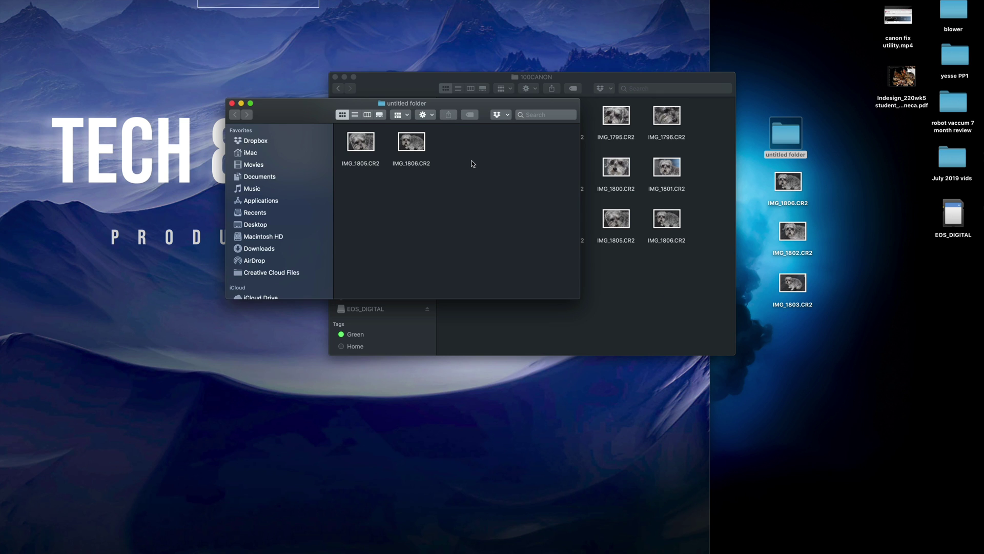
pyautogui.press('super+v')
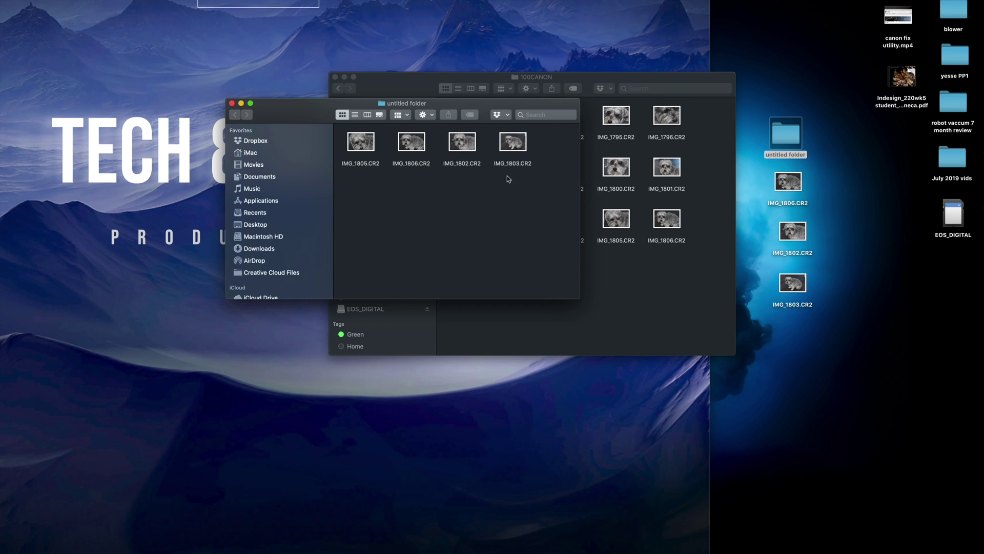
pyautogui.click(232, 103)
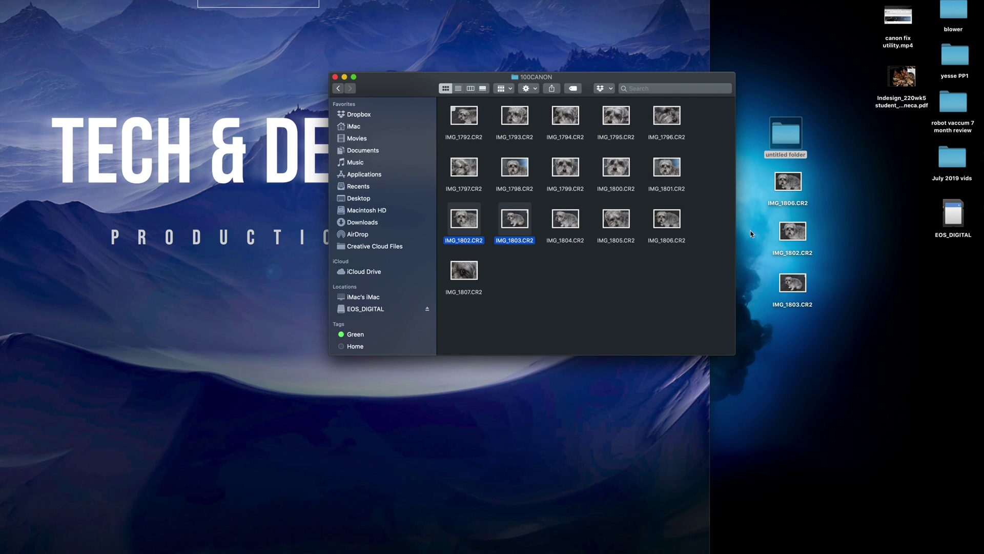
pyautogui.click(874, 302)
pyautogui.click(874, 303)
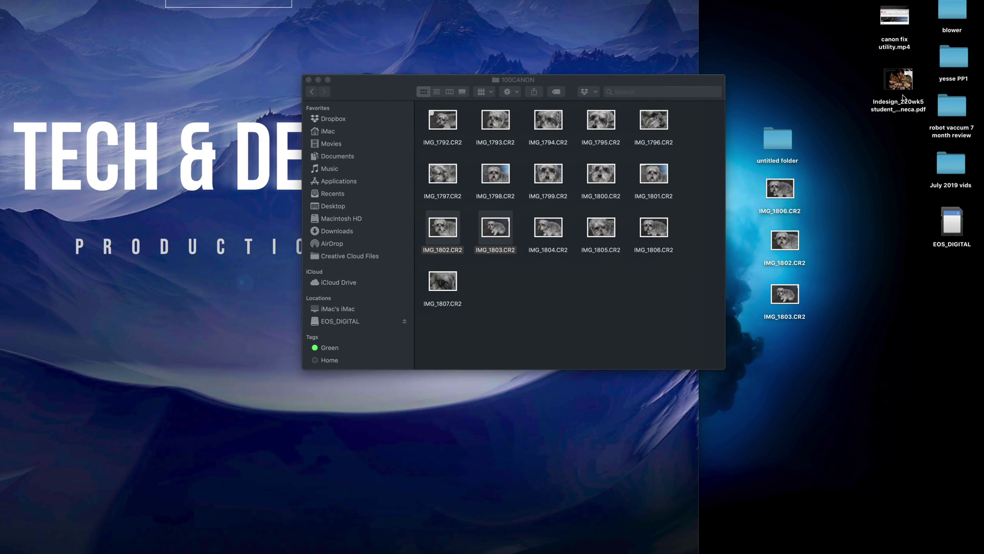
# Move the Indesign_220wk5 PDF to a free spot on the desktop and copy it into the card's 100CANON folder.
pyautogui.moveTo(869, 64)
pyautogui.moveTo(902, 81); pyautogui.dragTo(878, 171)
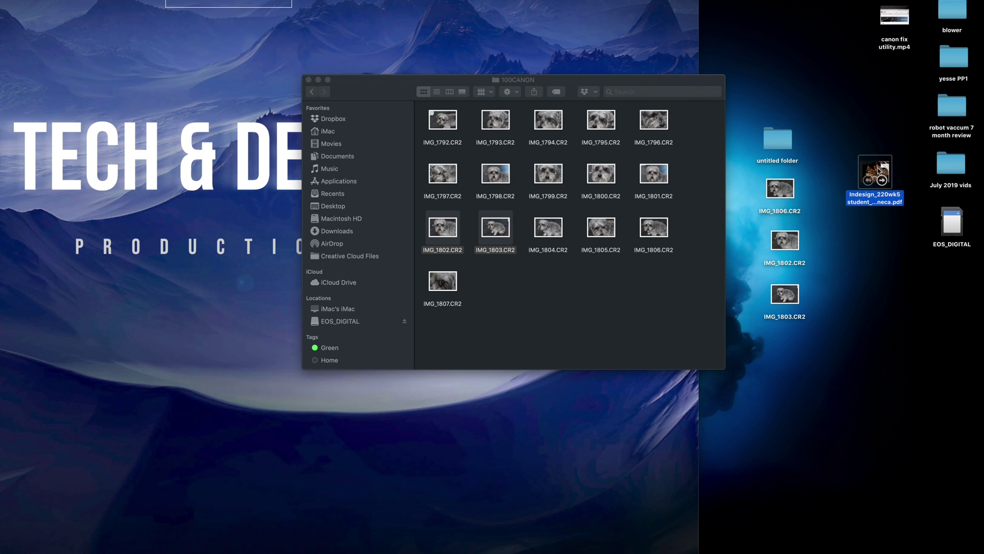
pyautogui.moveTo(878, 170); pyautogui.dragTo(551, 278)
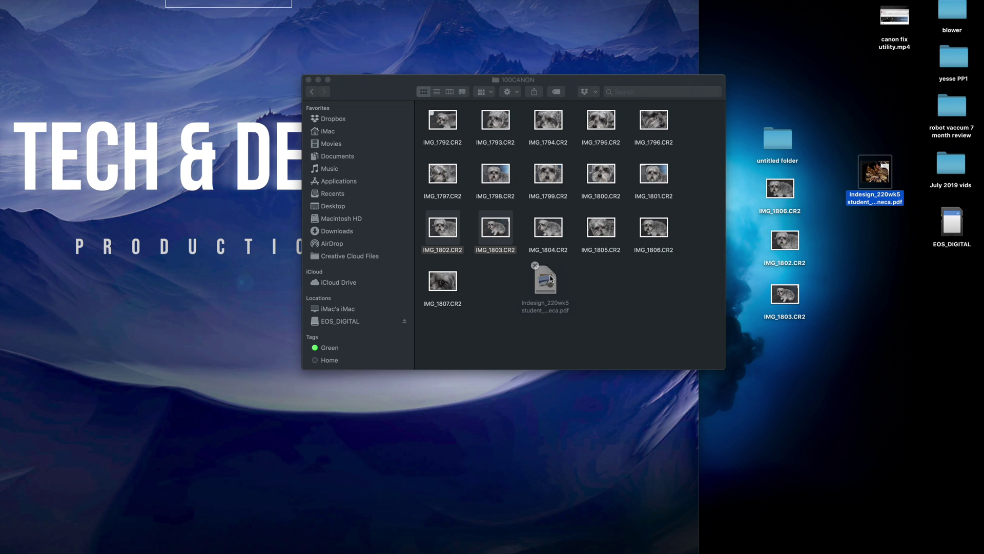
pyautogui.moveTo(876, 165)
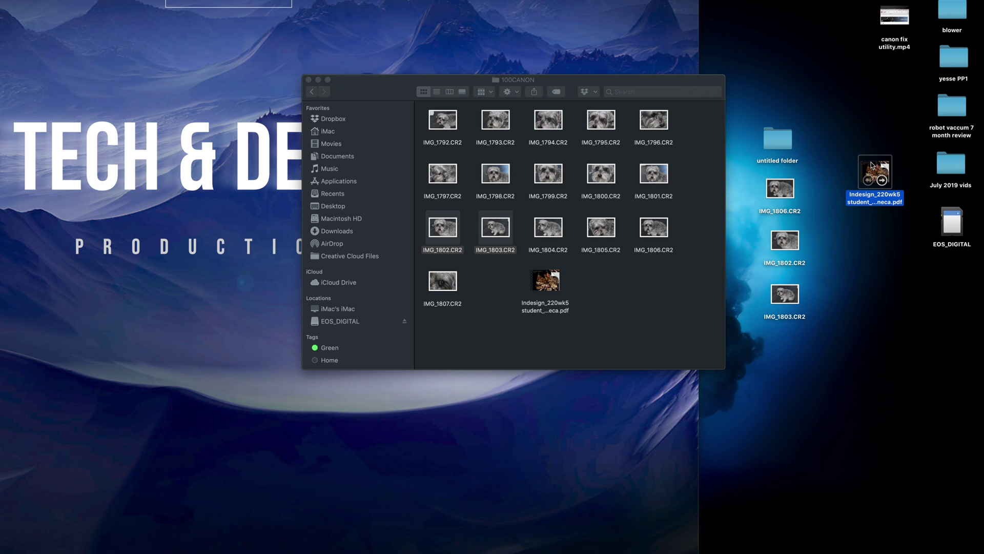
pyautogui.click(615, 292)
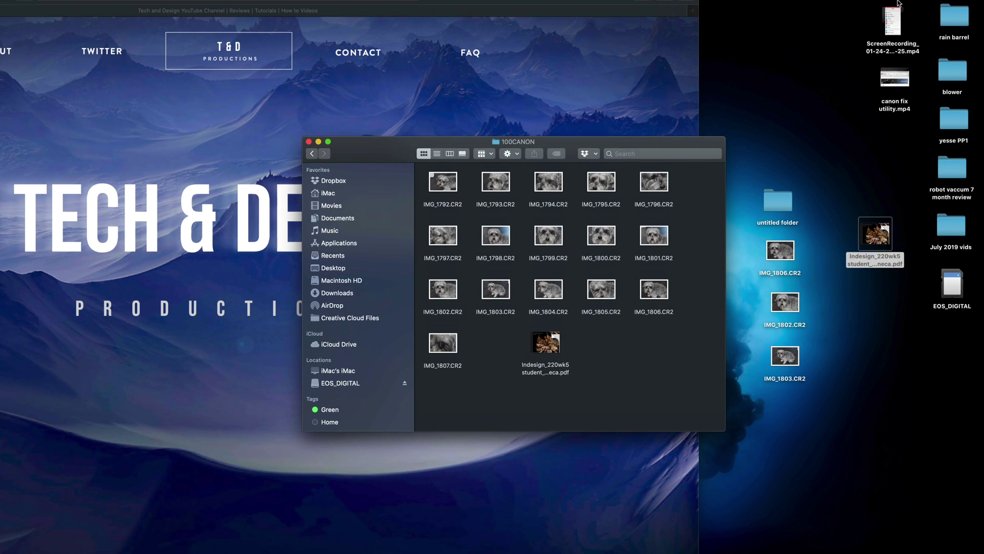
# Copy canon fix utility.mp4 from the desktop into 100CANON and move the copy progress window over the Finder window.
pyautogui.moveTo(909, 15)
pyautogui.moveTo(909, 77); pyautogui.dragTo(638, 340)
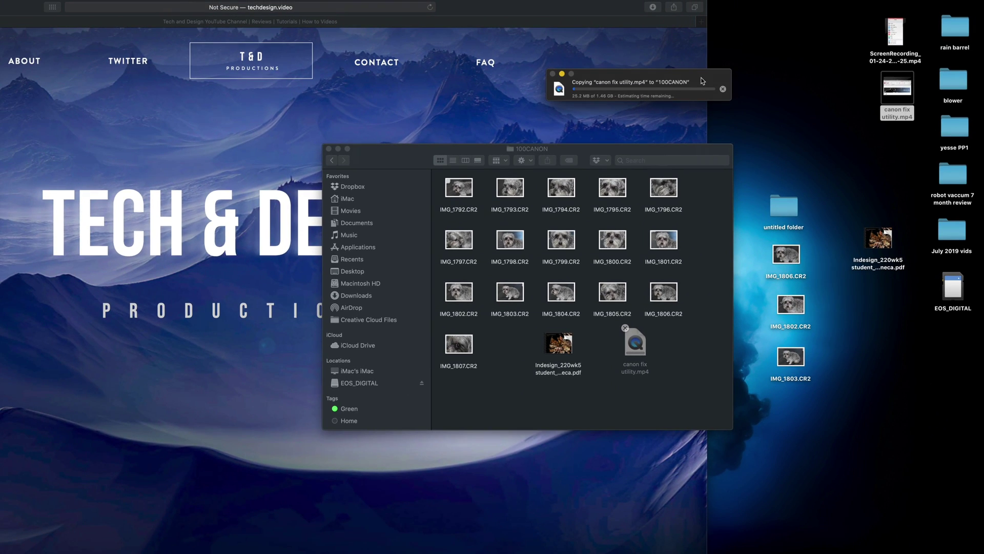
pyautogui.moveTo(696, 4); pyautogui.dragTo(664, 190)
pyautogui.moveTo(665, 226); pyautogui.dragTo(658, 303)
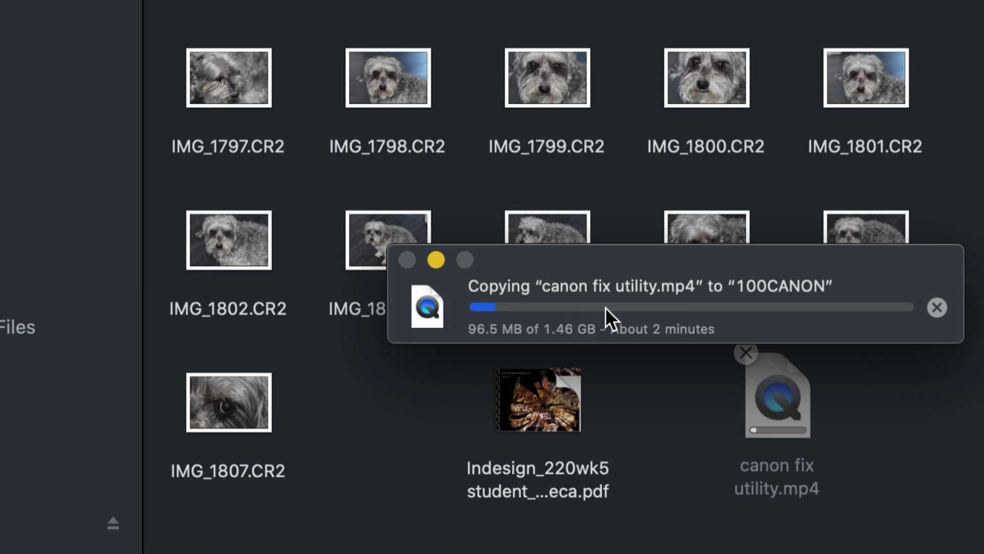
pyautogui.moveTo(706, 270); pyautogui.dragTo(651, 251)
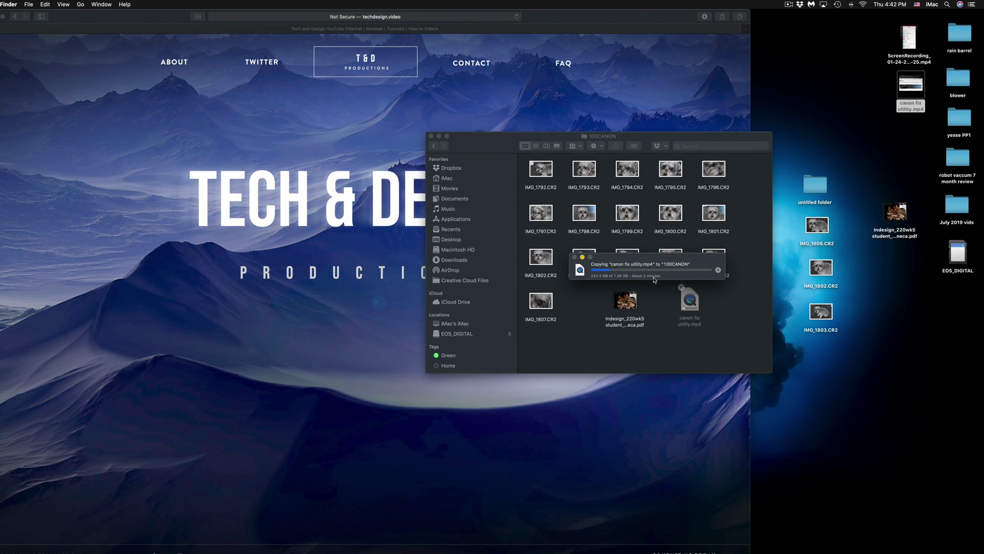
# Select all CR2 photos in the 100CANON folder, leaving out the Indesign PDF and canon fix utility.mp4.
pyautogui.press('u')
pyautogui.click(738, 242)
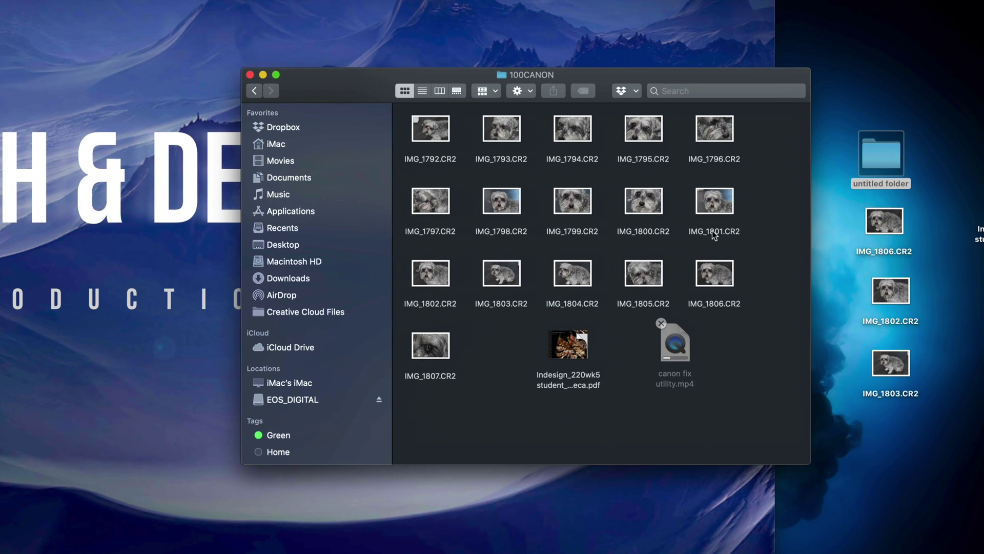
pyautogui.moveTo(771, 147); pyautogui.dragTo(490, 291)
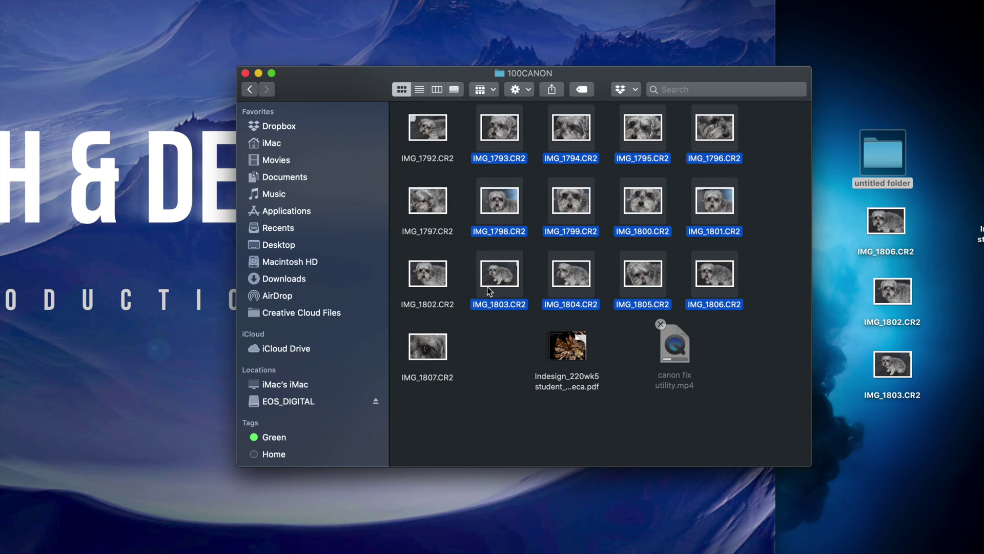
pyautogui.click(504, 337)
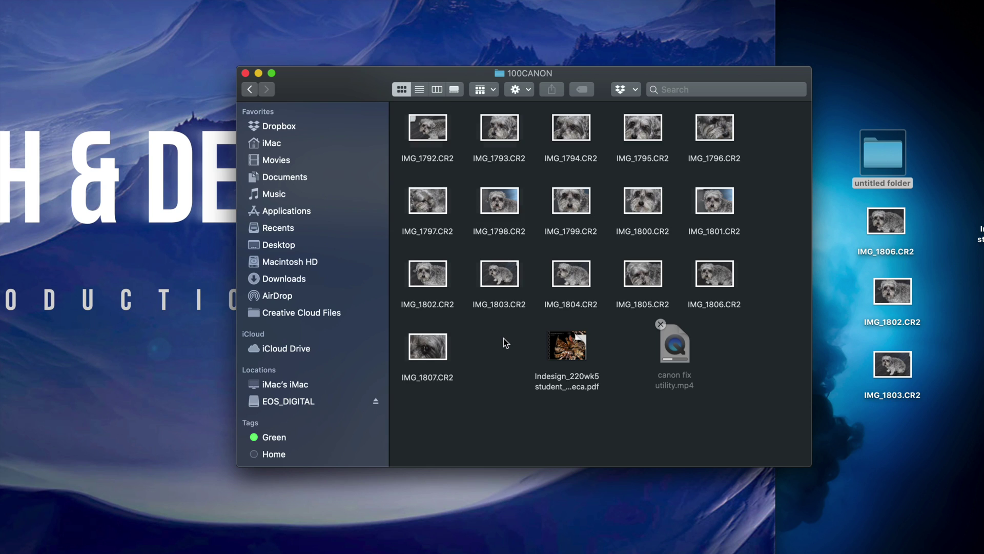
pyautogui.press('super+a')
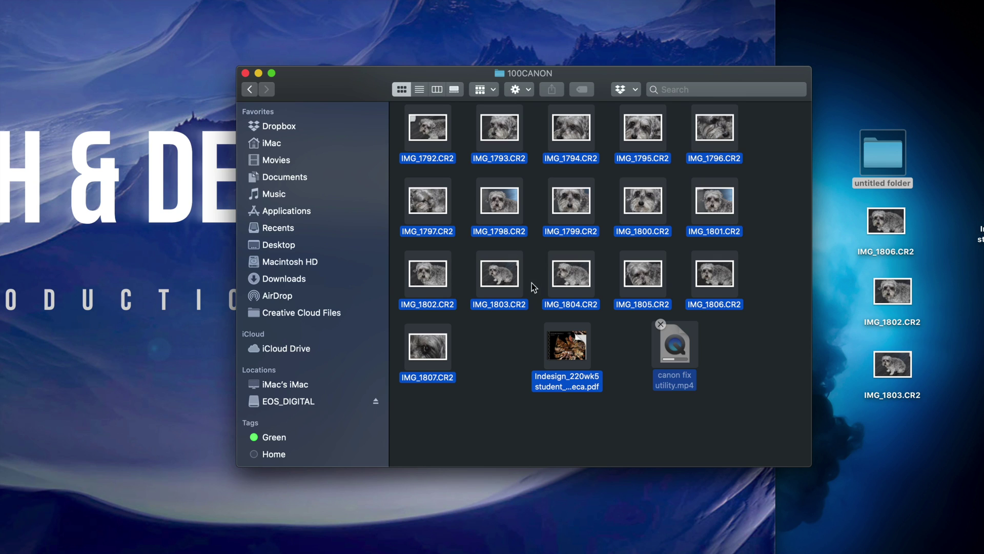
pyautogui.click(576, 356)
pyautogui.keyDown('super'); pyautogui.click(582, 338); pyautogui.keyUp('super')
pyautogui.keyDown('super'); pyautogui.click(658, 351); pyautogui.keyUp('super')
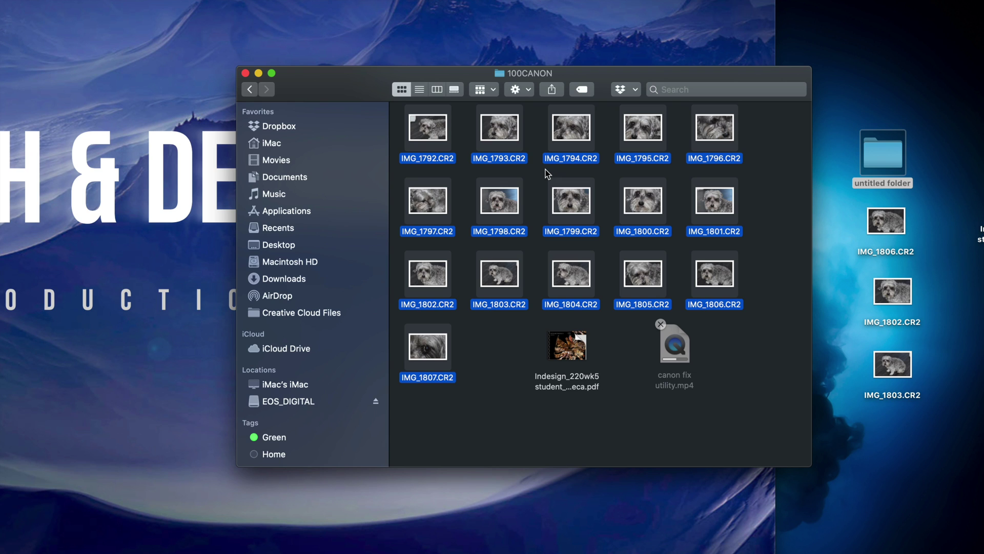
# Copy the selected photos into the desktop's untitled folder, replacing the items that already exist there.
pyautogui.doubleClick(891, 161)
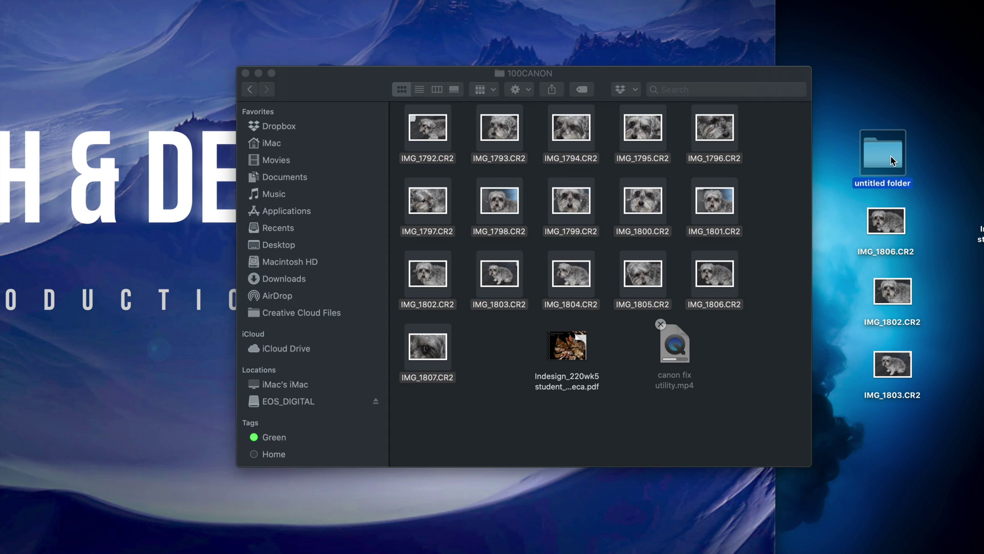
pyautogui.moveTo(543, 116); pyautogui.dragTo(617, 218)
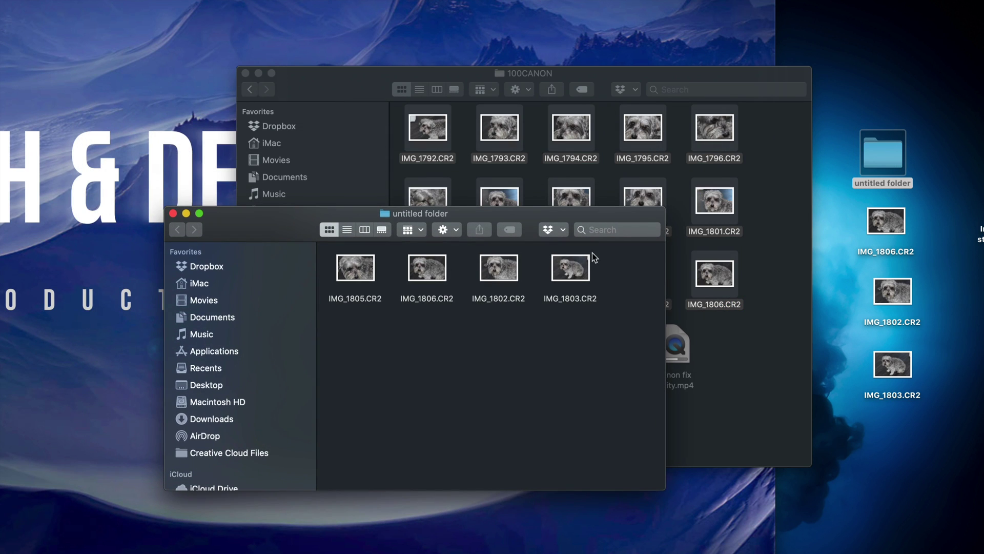
pyautogui.press('super+alt+v')
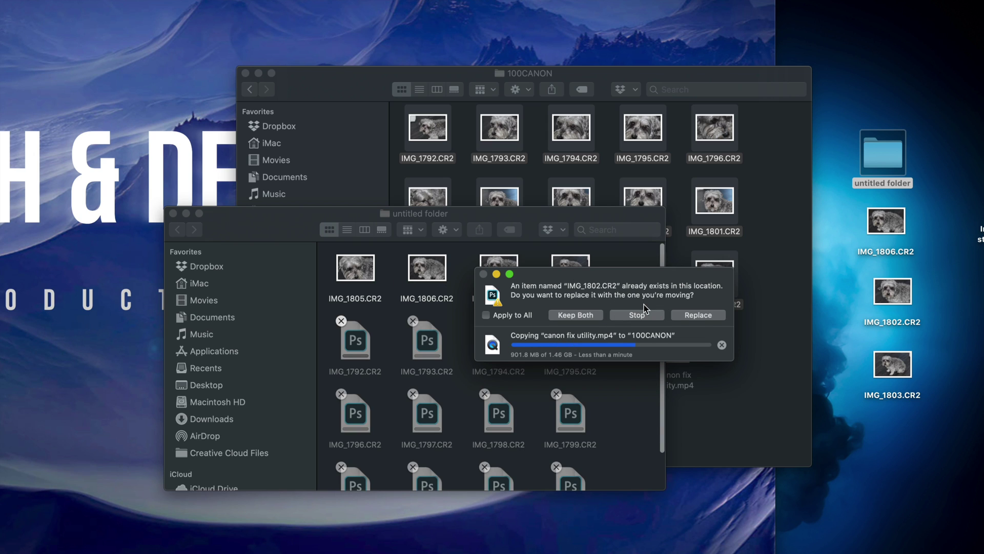
pyautogui.click(695, 314)
pyautogui.click(692, 310)
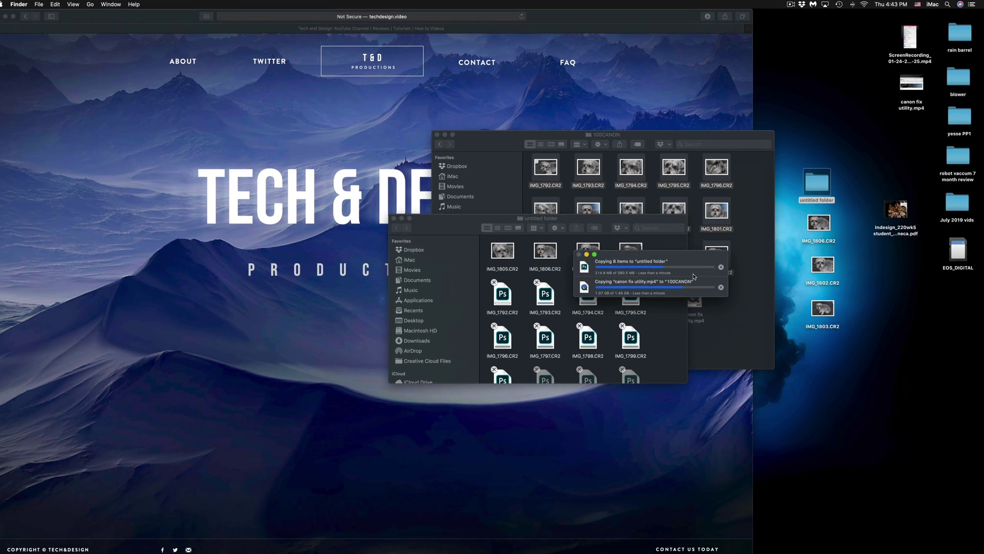
# Move the EOS_DIGITAL card icon on the desktop to the free space beneath the Indesign PDF.
pyautogui.click(948, 256)
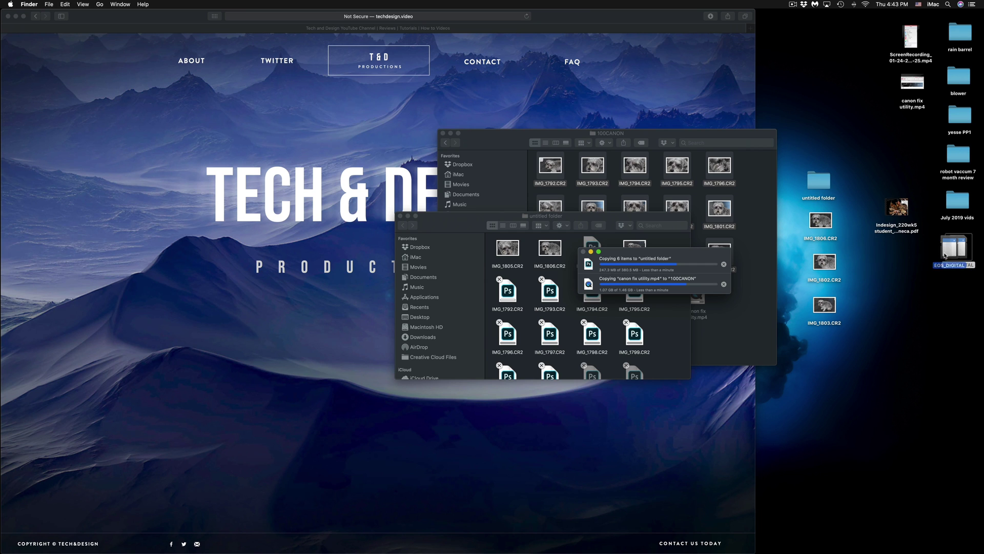
pyautogui.moveTo(945, 255); pyautogui.dragTo(888, 269)
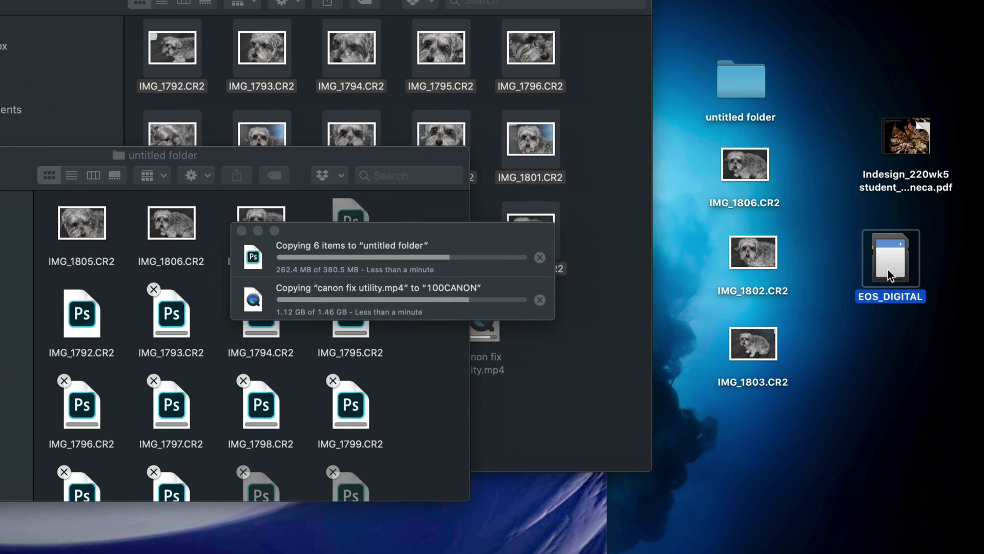
# Open the info window for the EOS_DIGITAL card and move it aside to check the card's format and capacity.
pyautogui.rightClick(888, 269)
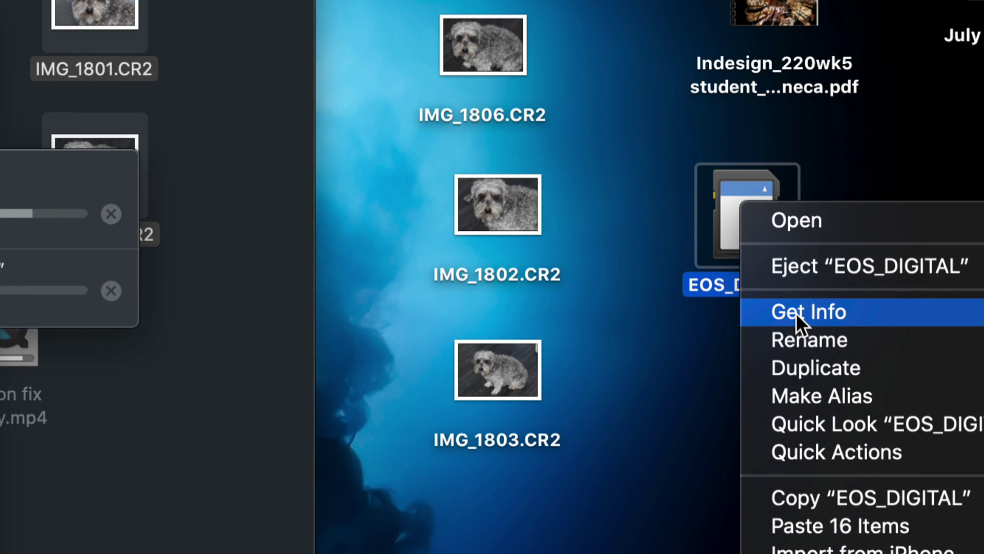
pyautogui.click(796, 313)
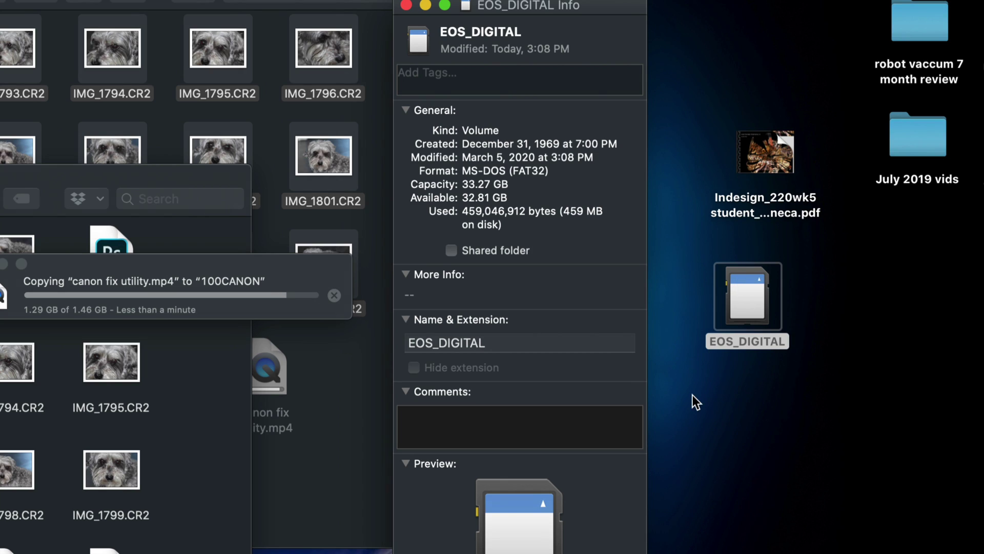
pyautogui.moveTo(541, 6); pyautogui.dragTo(595, 14)
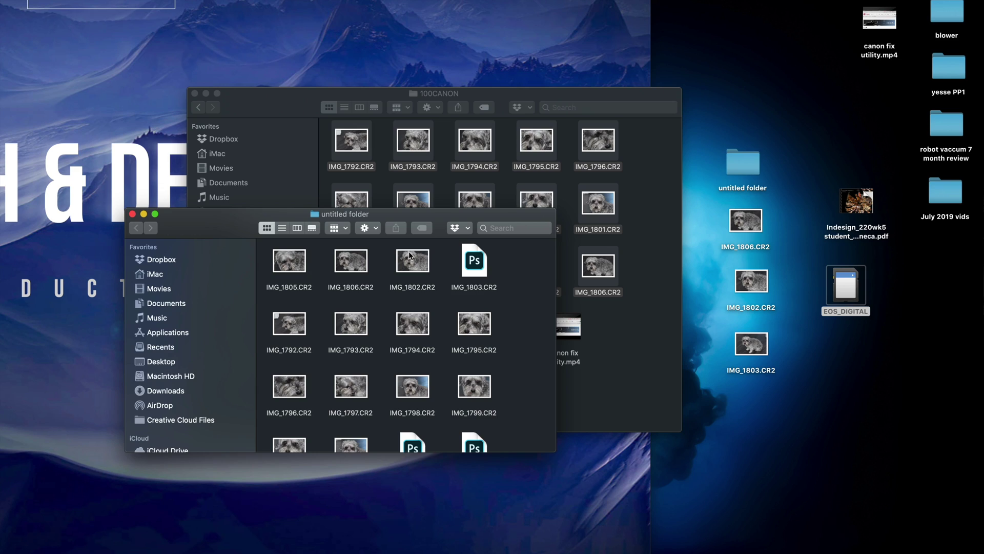
# Close the untitled folder window and move the Indesign PDF in 100CANON to the Trash.
pyautogui.click(132, 214)
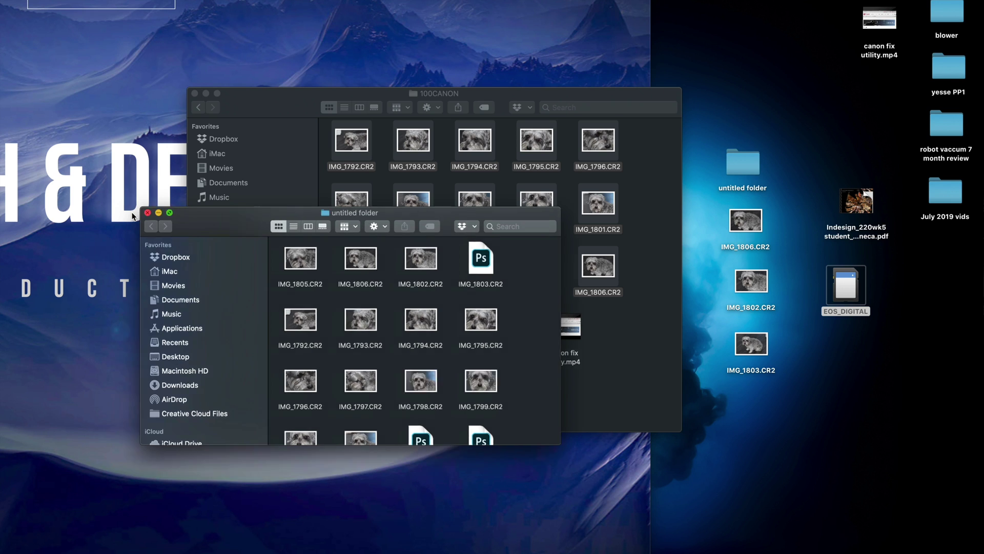
pyautogui.click(591, 360)
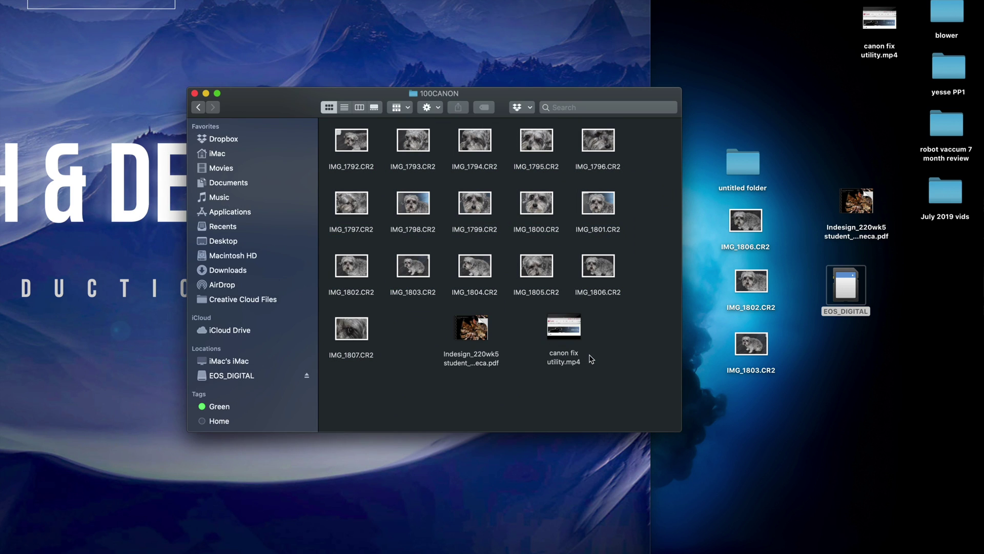
pyautogui.moveTo(609, 334); pyautogui.dragTo(541, 367)
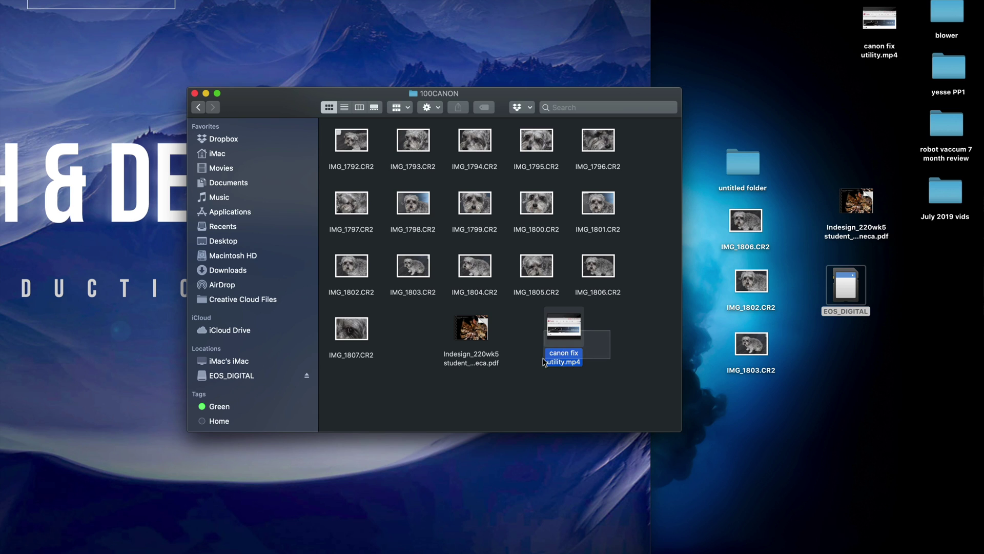
pyautogui.click(474, 324)
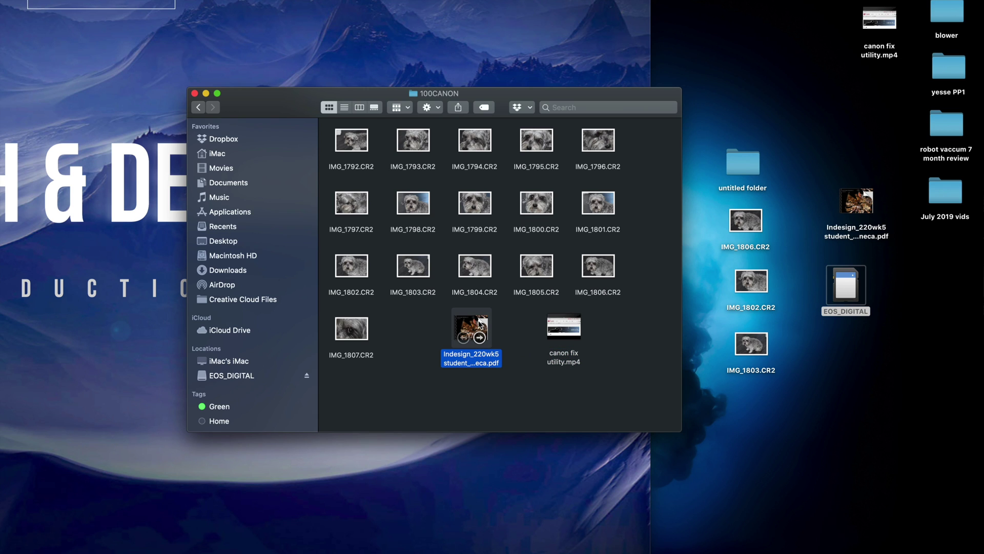
pyautogui.press('super+BackSpace')
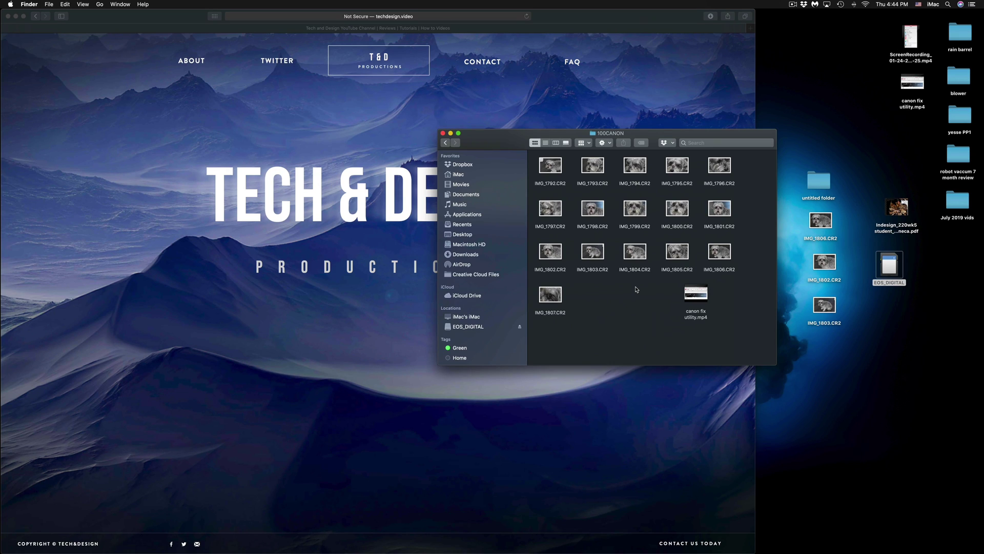
pyautogui.moveTo(683, 134); pyautogui.dragTo(644, 131)
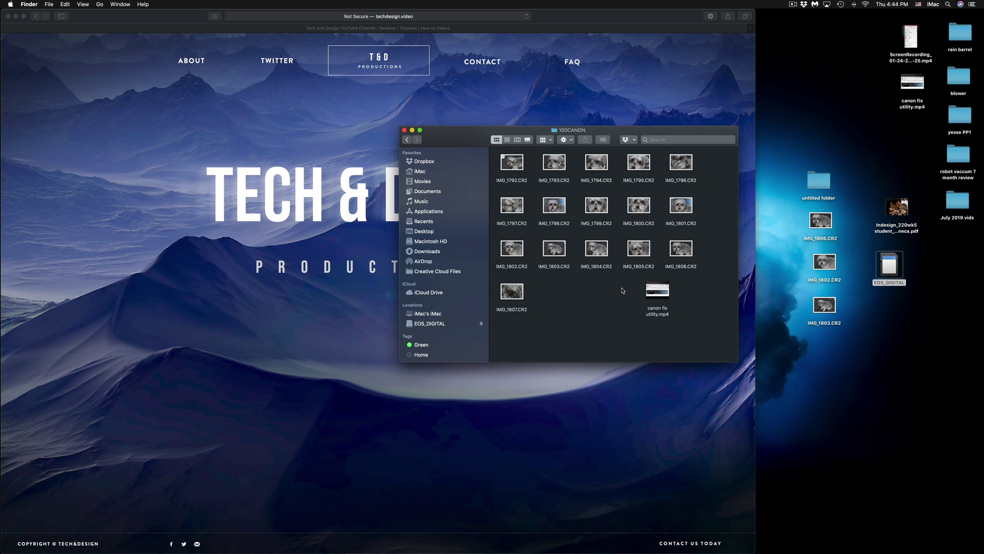
# Empty the Trash and confirm permanently erasing its items.
pyautogui.moveTo(830, 543)
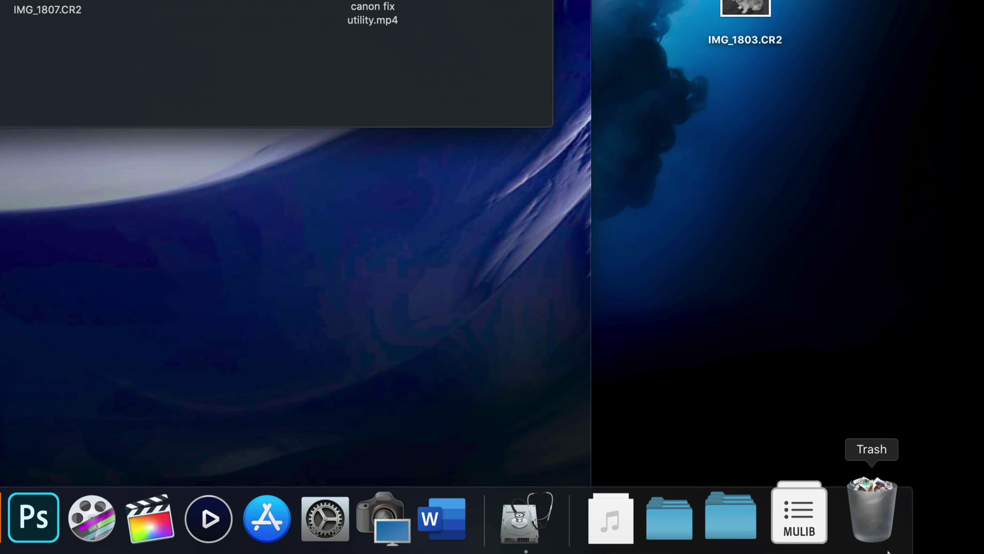
pyautogui.rightClick(874, 525)
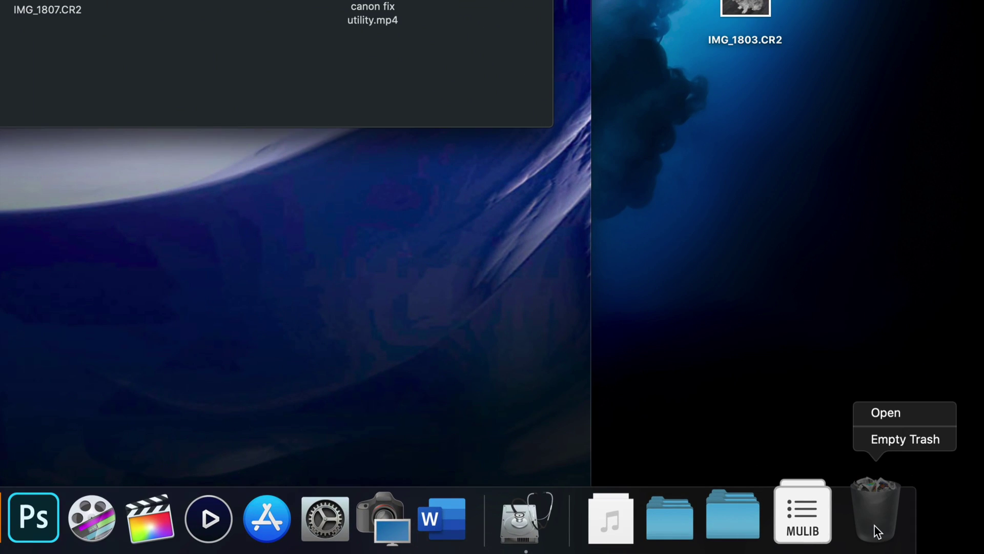
pyautogui.click(896, 443)
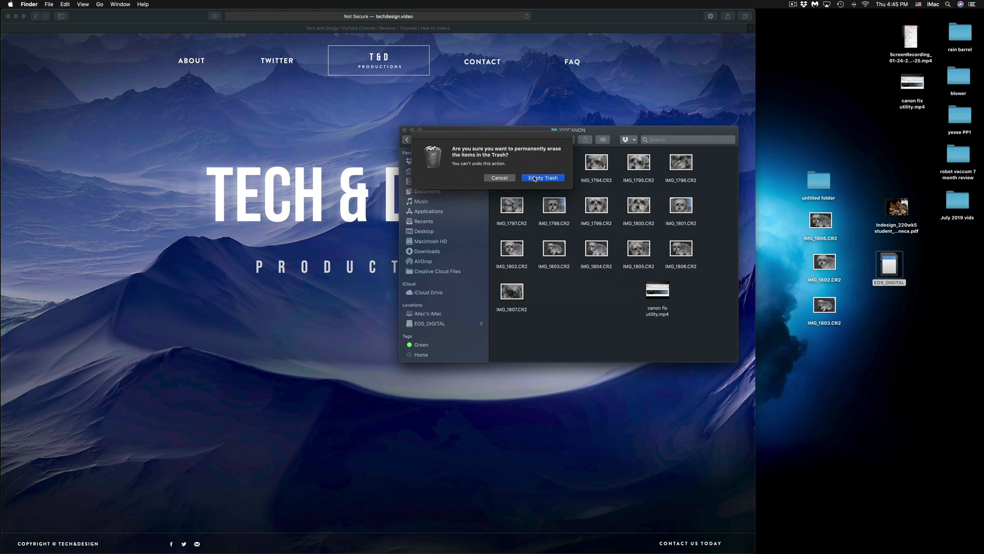
pyautogui.click(534, 179)
# Move IMG_1804.CR2 from the 100CANON folder to the Trash.
pyautogui.moveTo(601, 132); pyautogui.dragTo(628, 184)
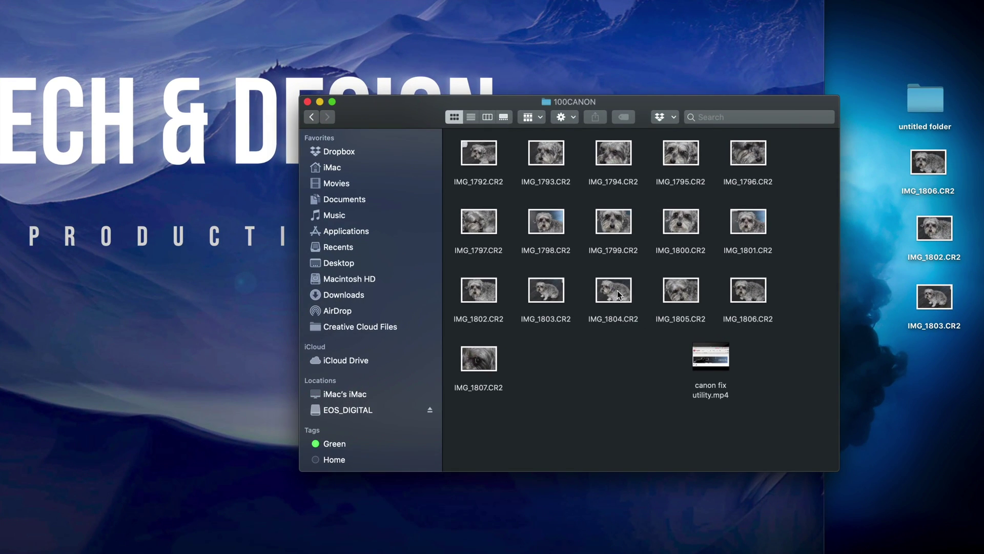
pyautogui.rightClick(619, 295)
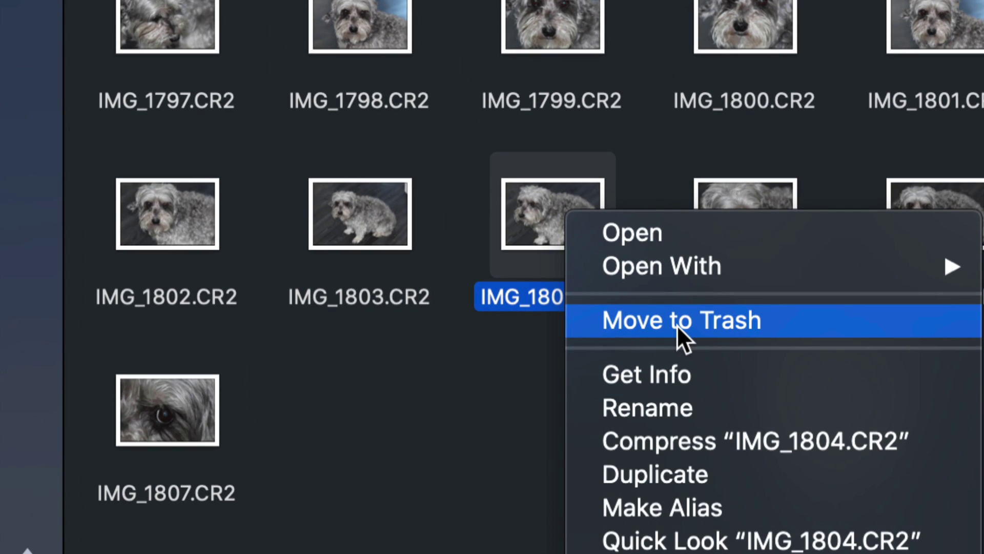
pyautogui.click(677, 324)
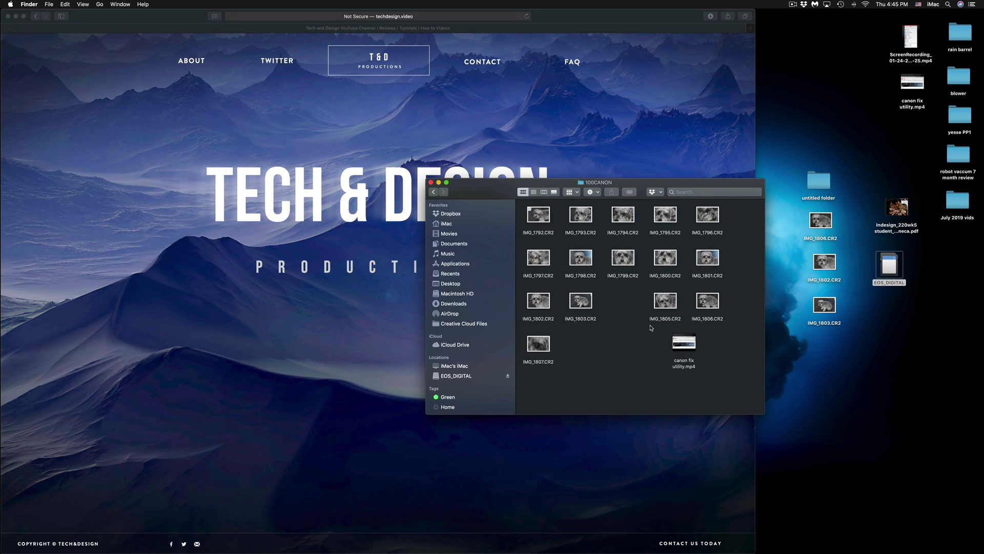
pyautogui.moveTo(808, 549)
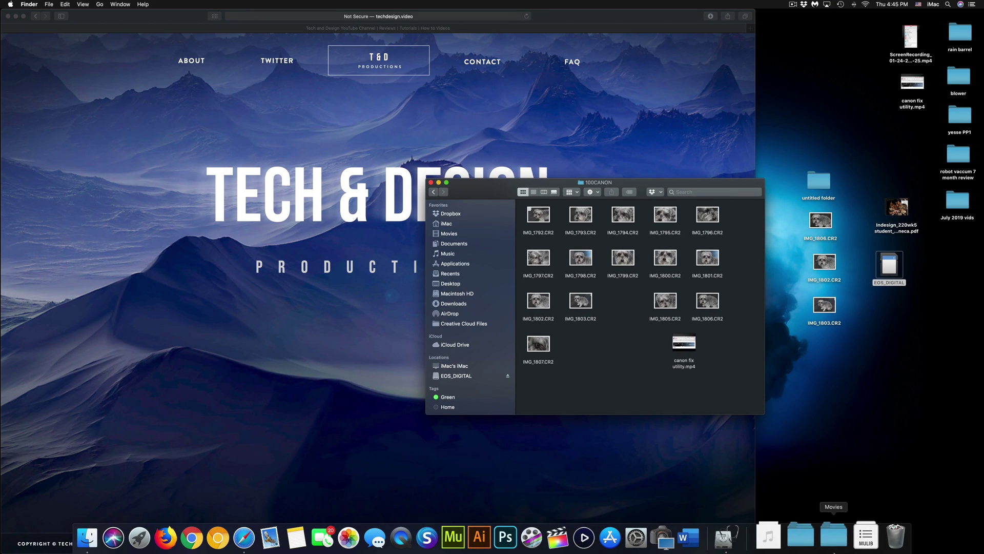
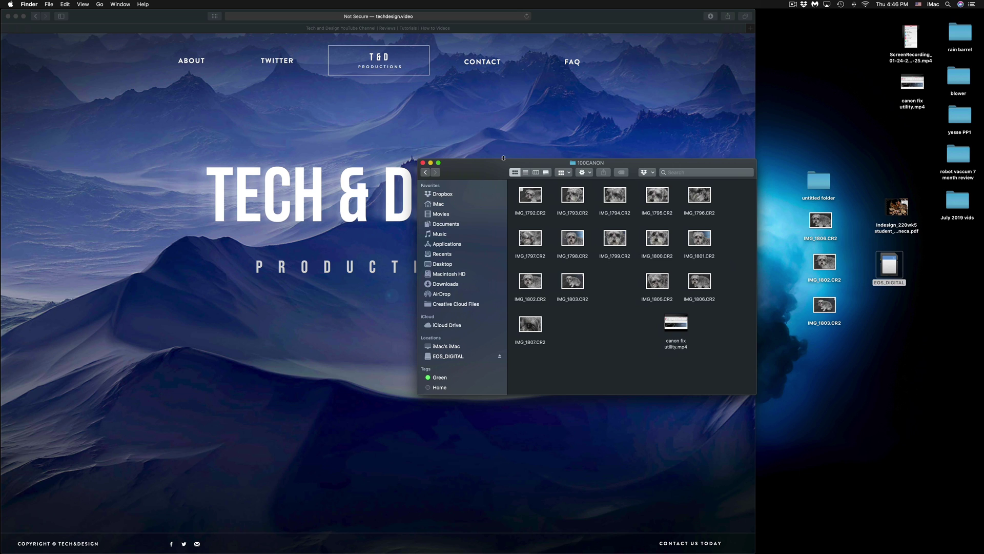
# Close the 100CANON window, then switch to Disk Utility and set its sidebar to show only volumes.
pyautogui.click(423, 162)
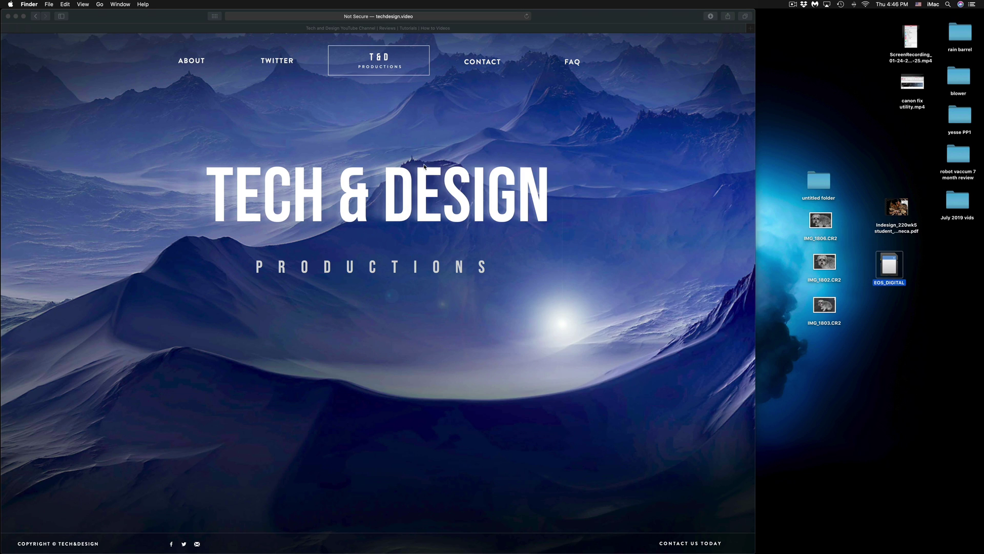
pyautogui.click(739, 546)
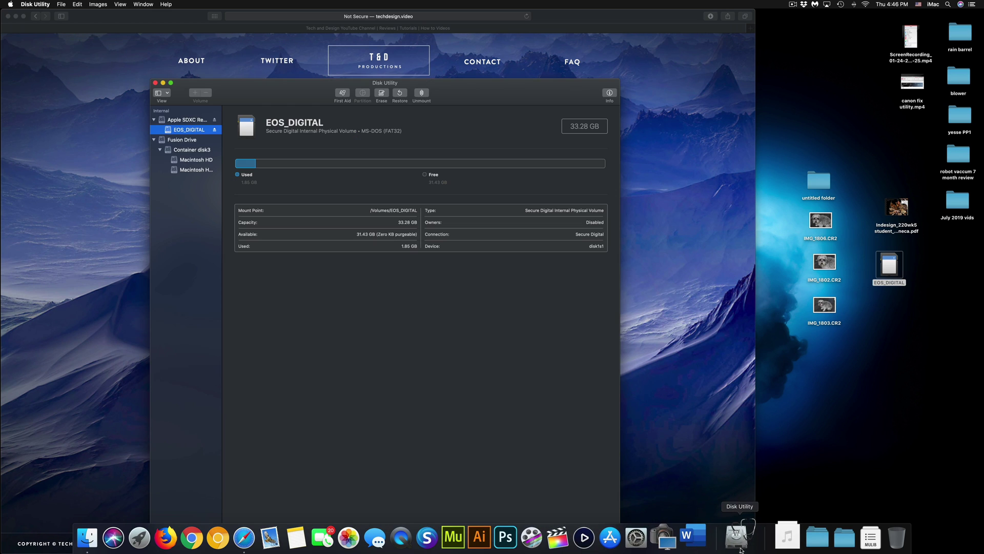
pyautogui.moveTo(453, 95); pyautogui.dragTo(661, 85)
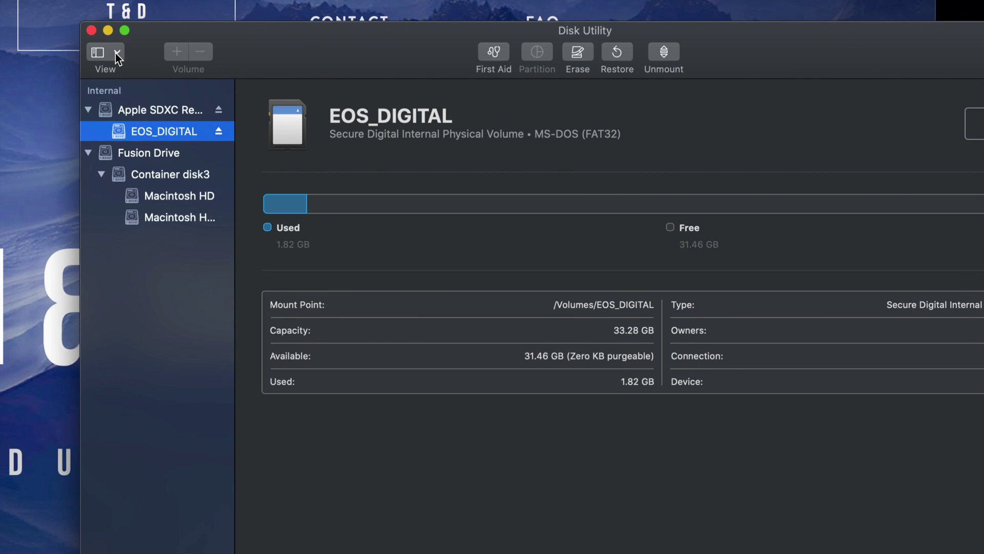
pyautogui.click(116, 54)
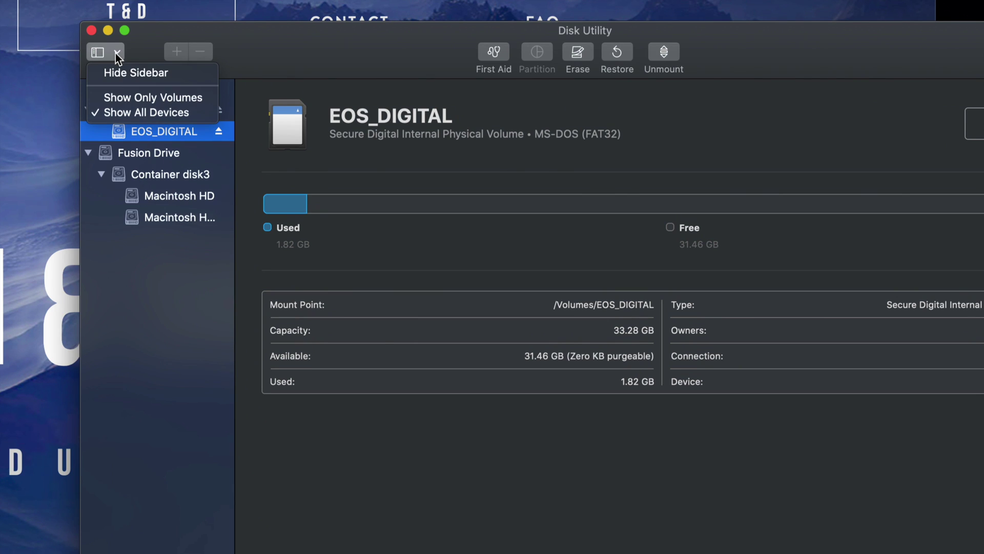
pyautogui.click(119, 97)
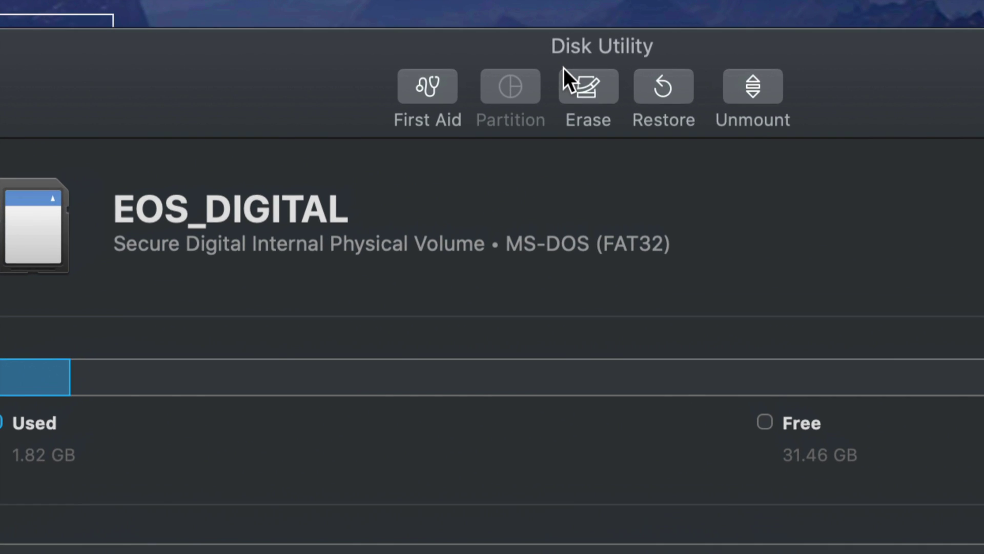
# Start erasing the EOS_DIGITAL volume and choose ExFAT as its format, keeping the name EOS_DIGITAL.
pyautogui.click(591, 86)
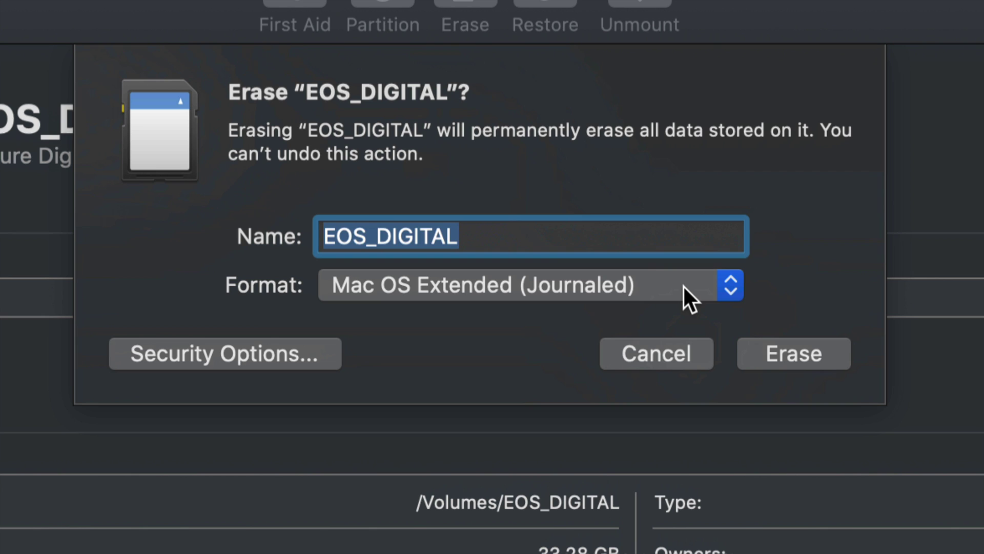
pyautogui.click(728, 287)
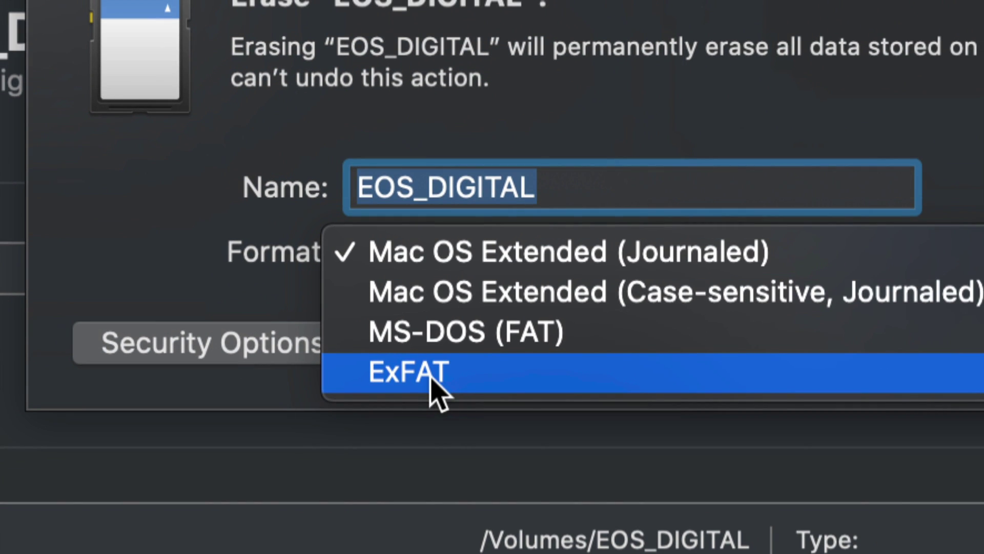
pyautogui.click(430, 379)
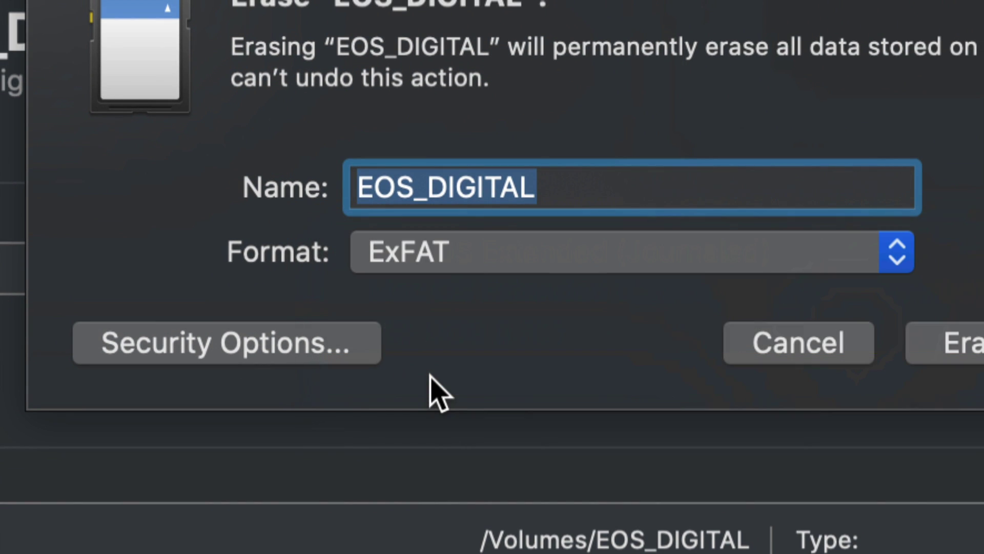
pyautogui.click(728, 264)
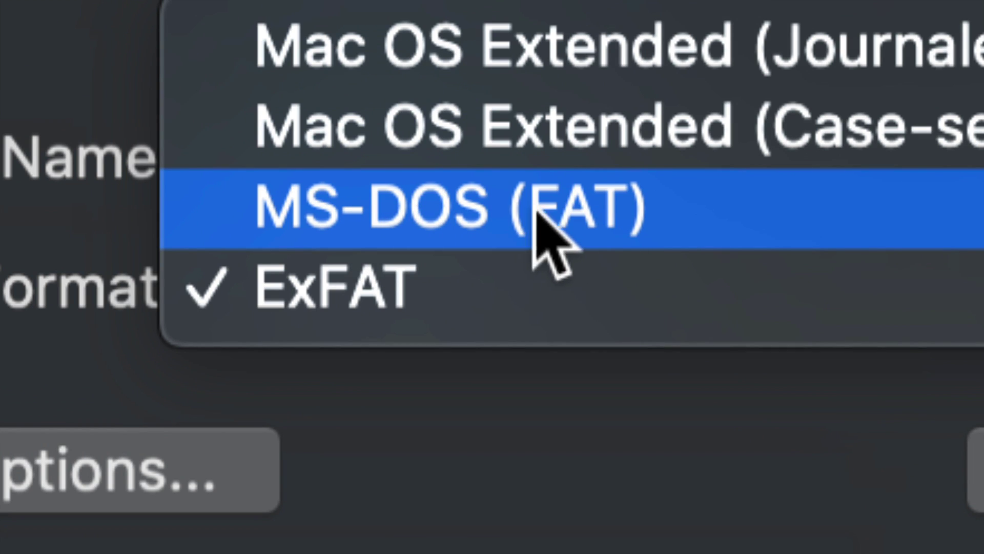
pyautogui.click(463, 259)
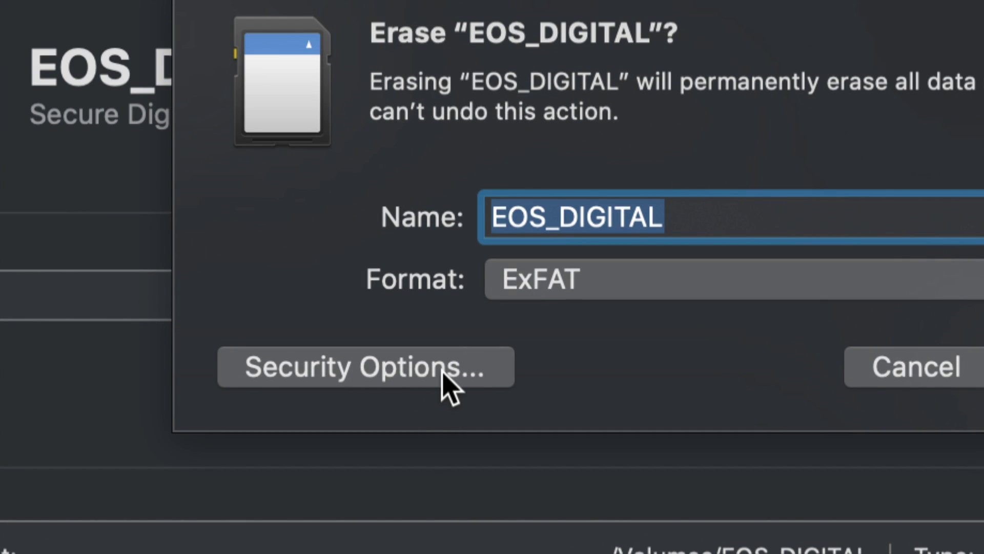
# Try the more secure levels in the erase security options, return the setting to Fastest and confirm.
pyautogui.click(432, 377)
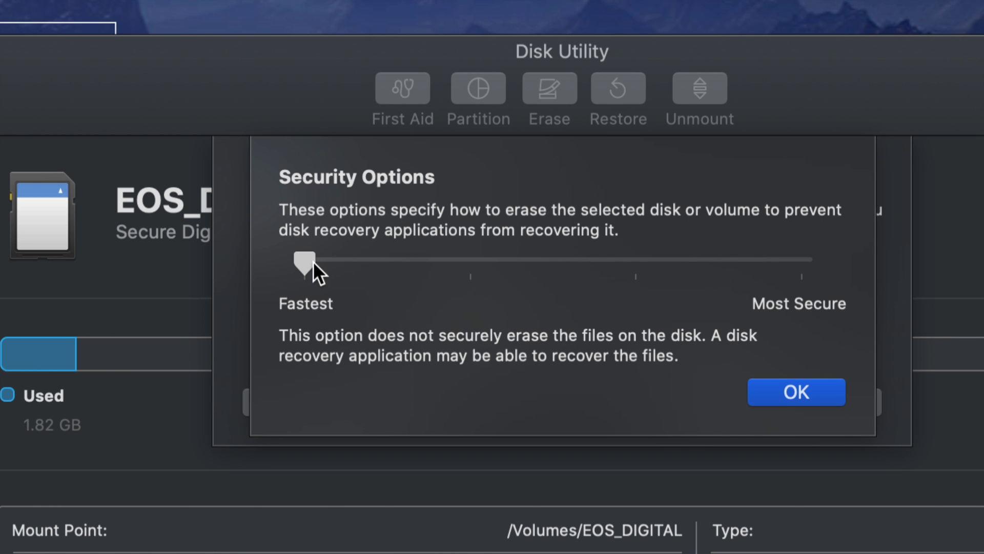
pyautogui.moveTo(307, 259); pyautogui.dragTo(808, 278)
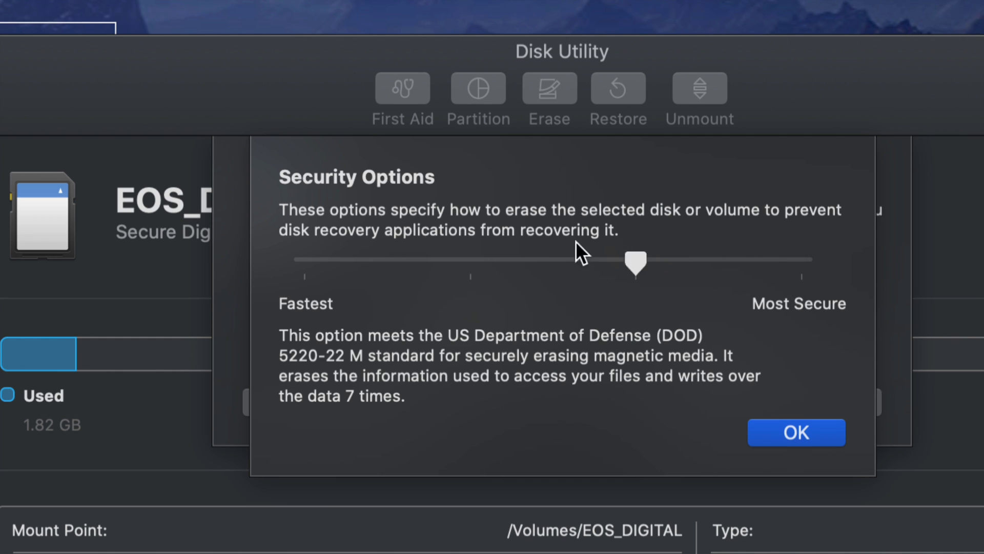
pyautogui.moveTo(238, 264); pyautogui.dragTo(298, 301)
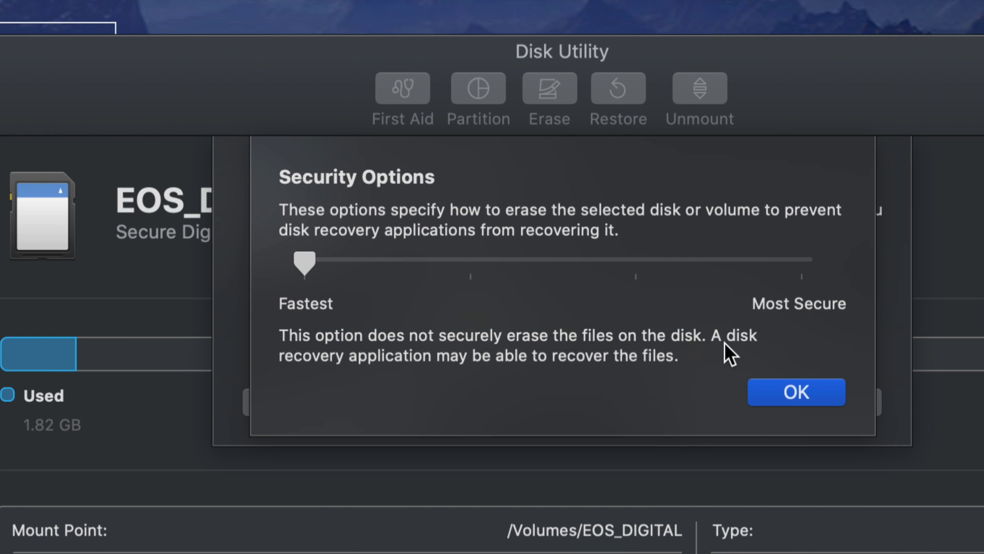
pyautogui.click(788, 377)
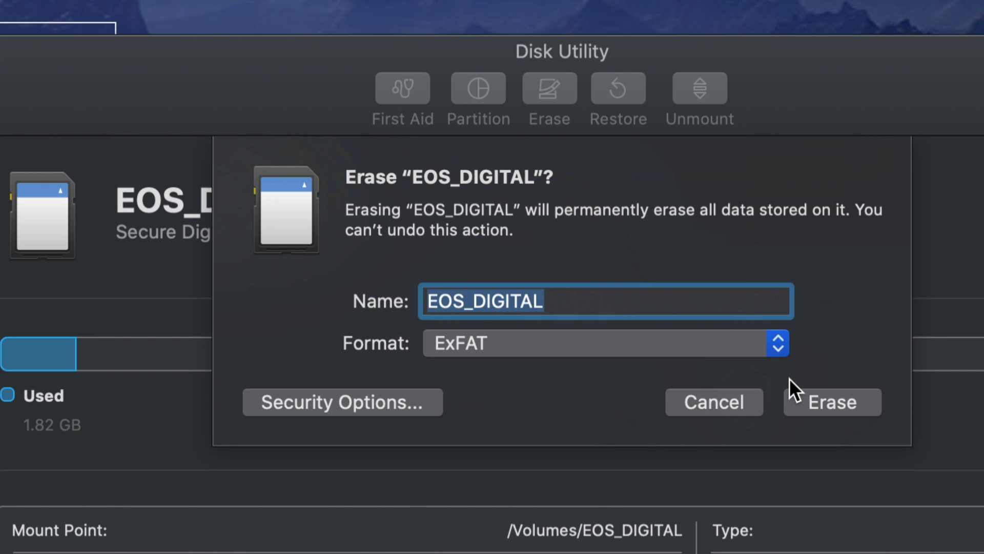
# Compare the 3-pass and 7-pass levels in the erase security options, then confirm the Fastest setting.
pyautogui.click(403, 396)
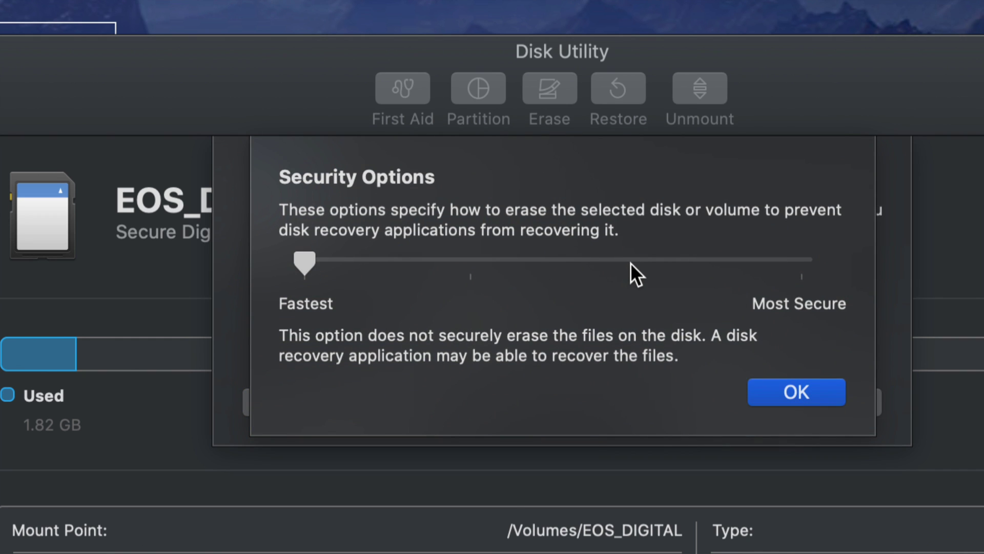
pyautogui.click(630, 263)
pyautogui.click(800, 259)
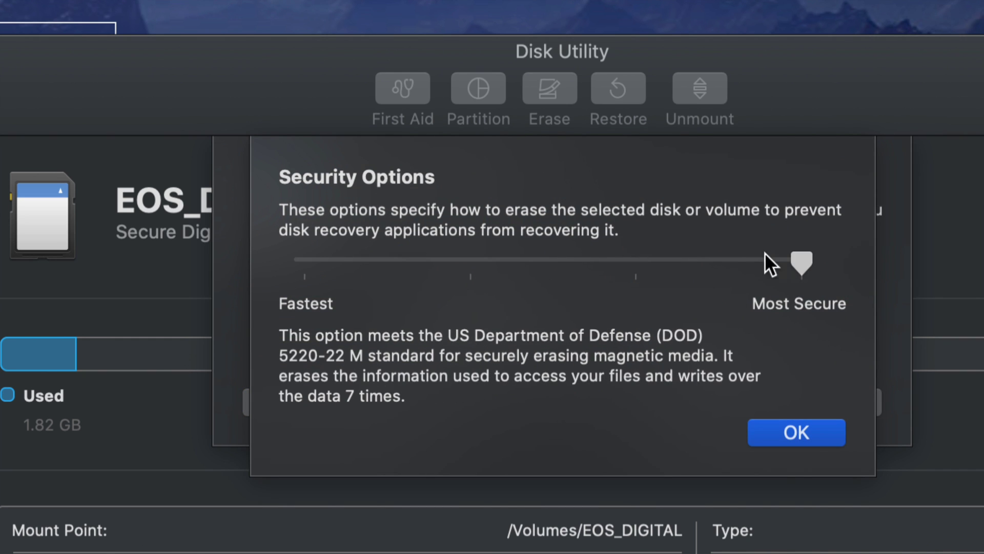
pyautogui.click(641, 256)
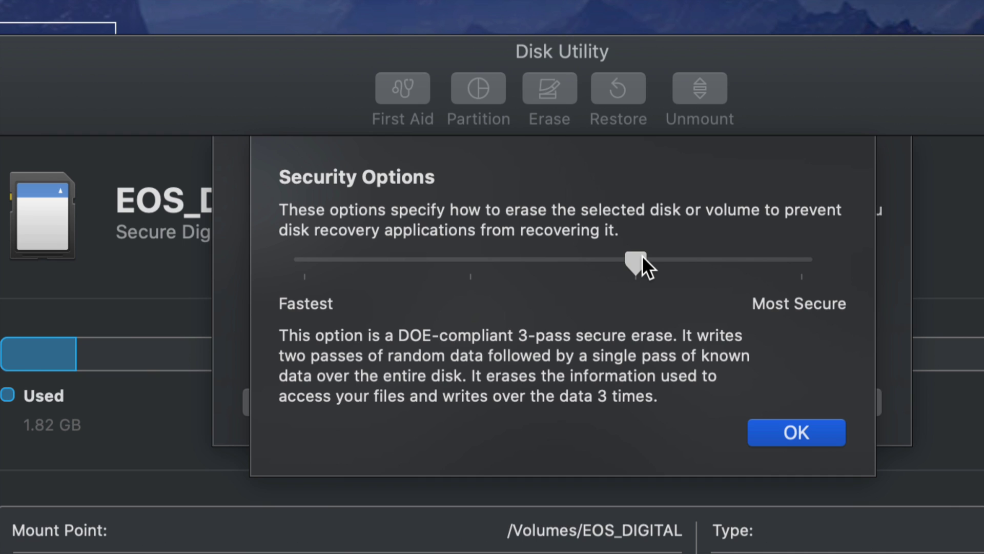
pyautogui.click(801, 263)
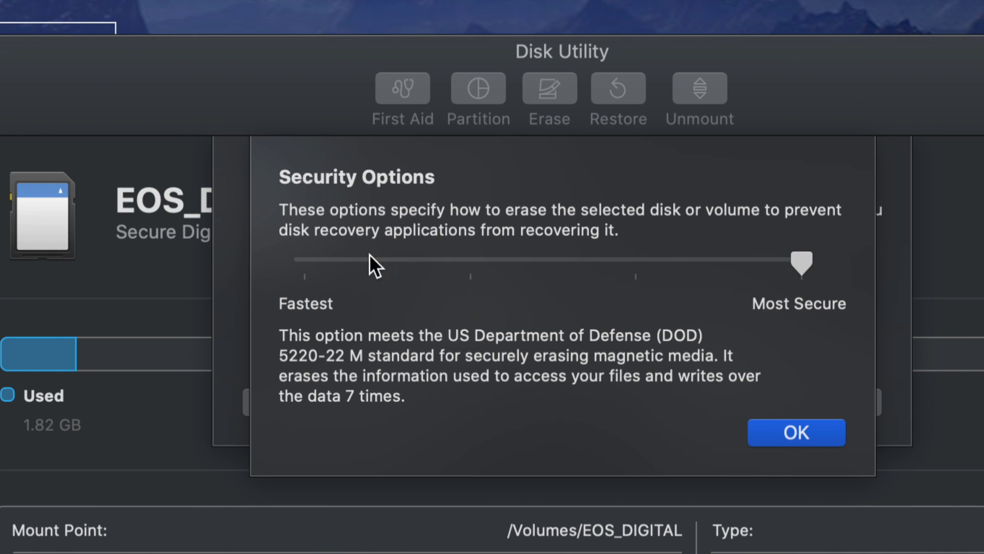
pyautogui.click(309, 257)
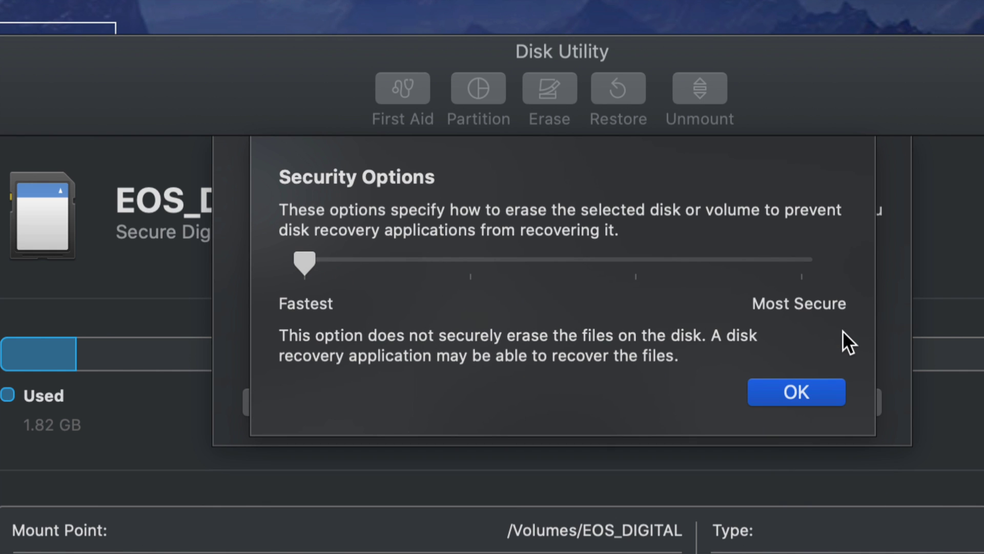
pyautogui.click(813, 388)
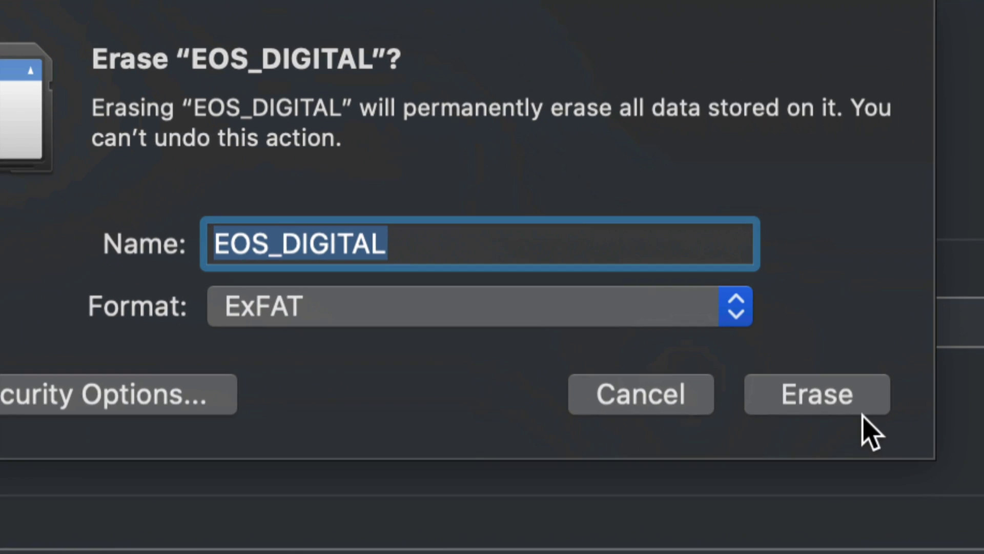
# Erase the EOS_DIGITAL volume as ExFAT under the same name and dismiss the finished erase report.
pyautogui.click(823, 402)
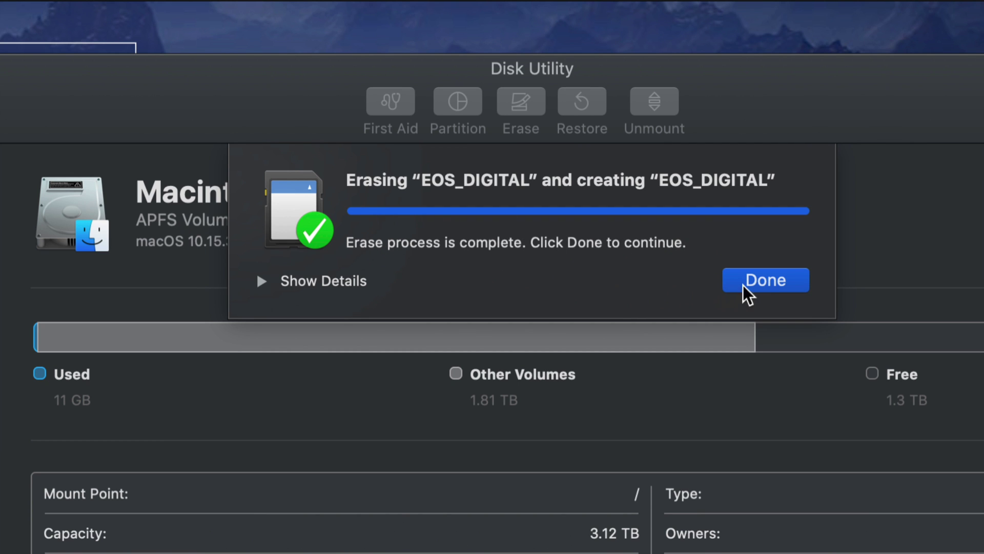
pyautogui.click(765, 280)
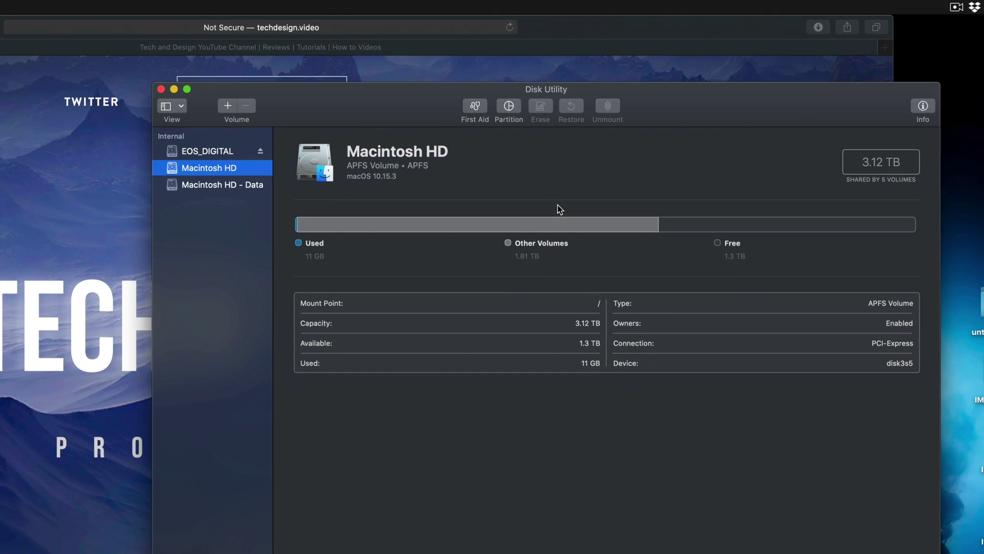
# Examine the details of the EOS_DIGITAL, Macintosh HD and Macintosh HD - Data volumes, ending on EOS_DIGITAL.
pyautogui.click(215, 151)
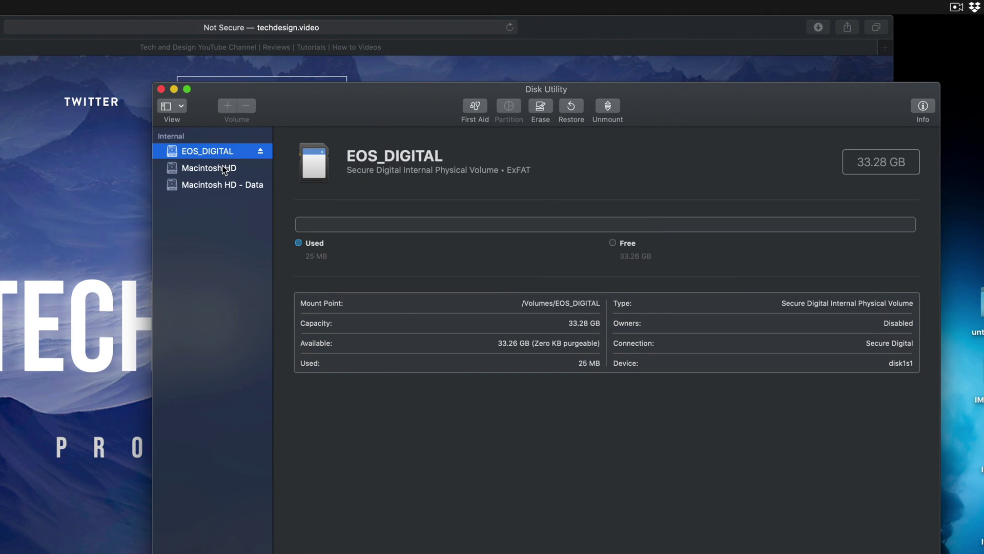
pyautogui.click(223, 168)
pyautogui.click(217, 186)
pyautogui.click(216, 169)
pyautogui.click(216, 152)
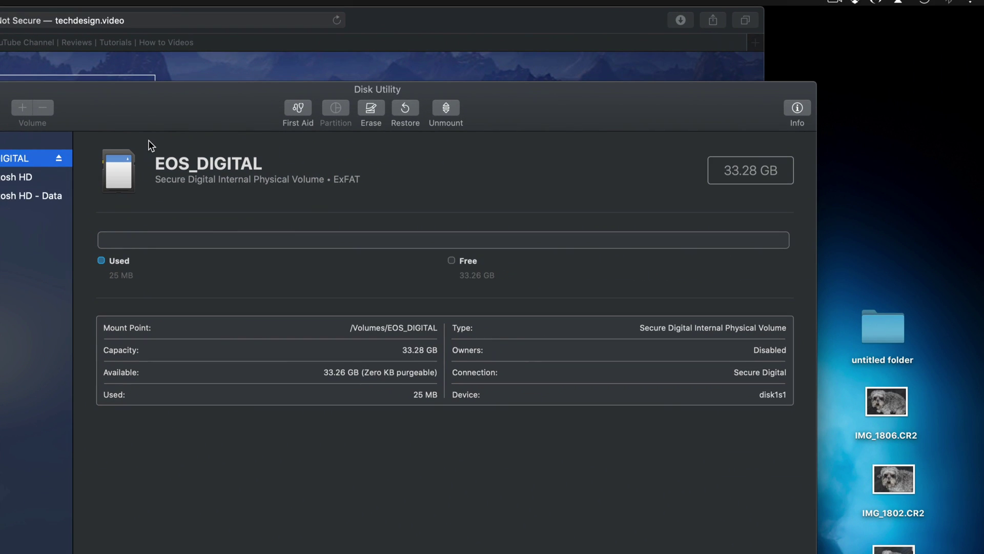
# Close Disk Utility and open the EOS_DIGITAL card from the desktop to check its contents.
pyautogui.moveTo(146, 132); pyautogui.dragTo(399, 128)
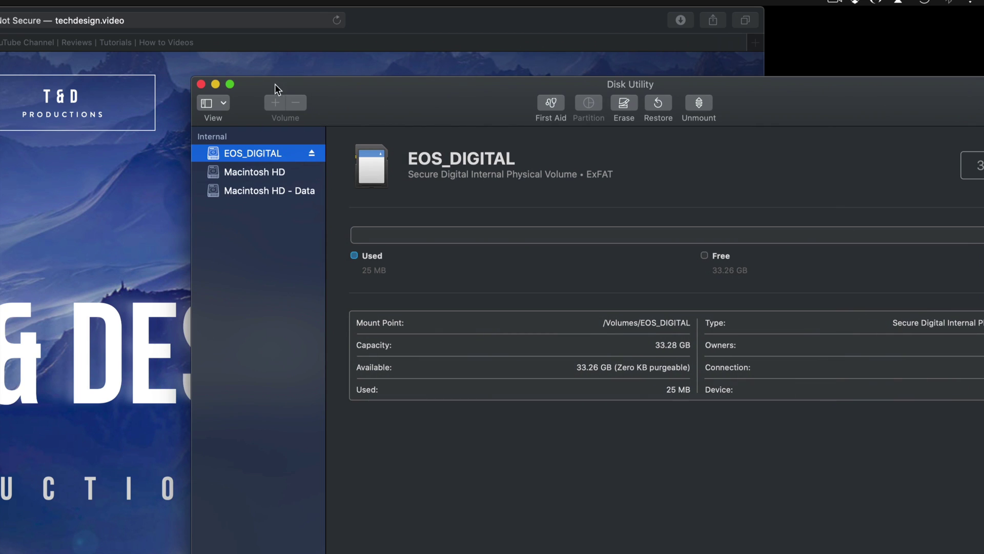
pyautogui.click(197, 79)
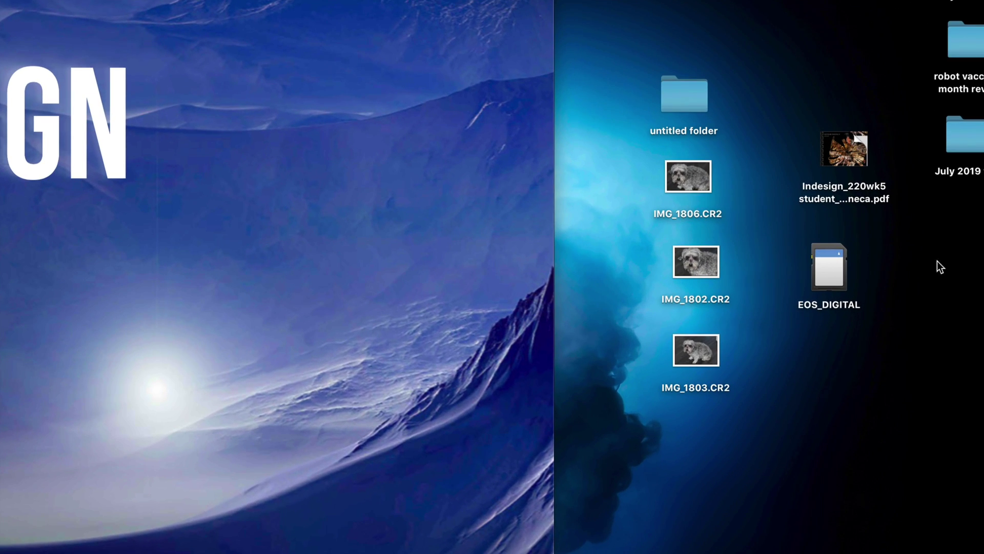
pyautogui.doubleClick(839, 270)
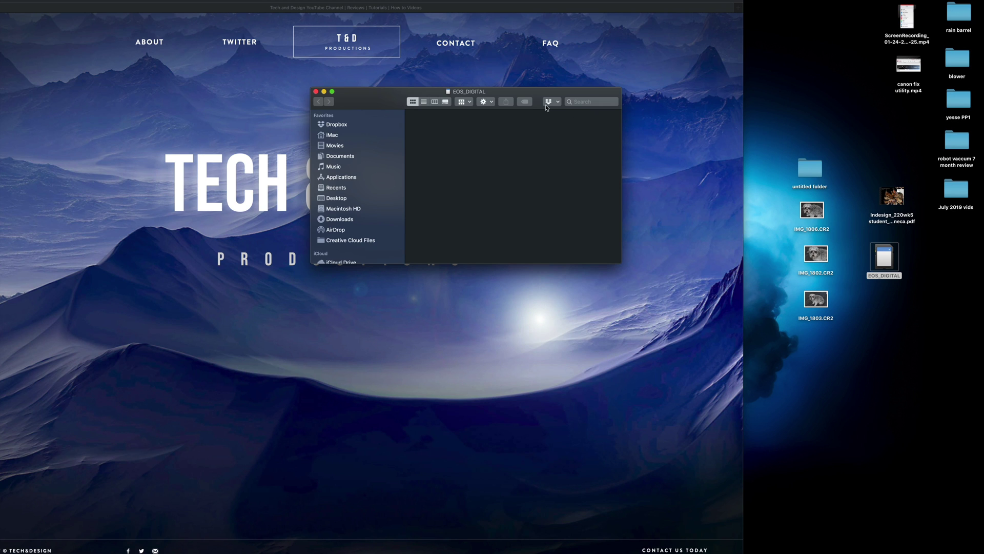
pyautogui.moveTo(547, 106); pyautogui.dragTo(546, 207)
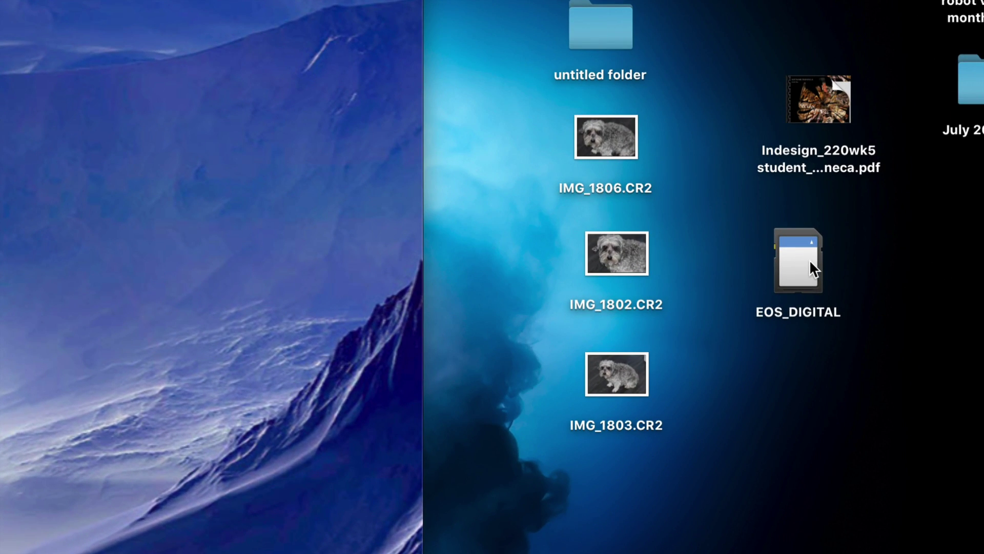
# Try to eject only the EOS_DIGITAL volume from the desktop.
pyautogui.rightClick(809, 259)
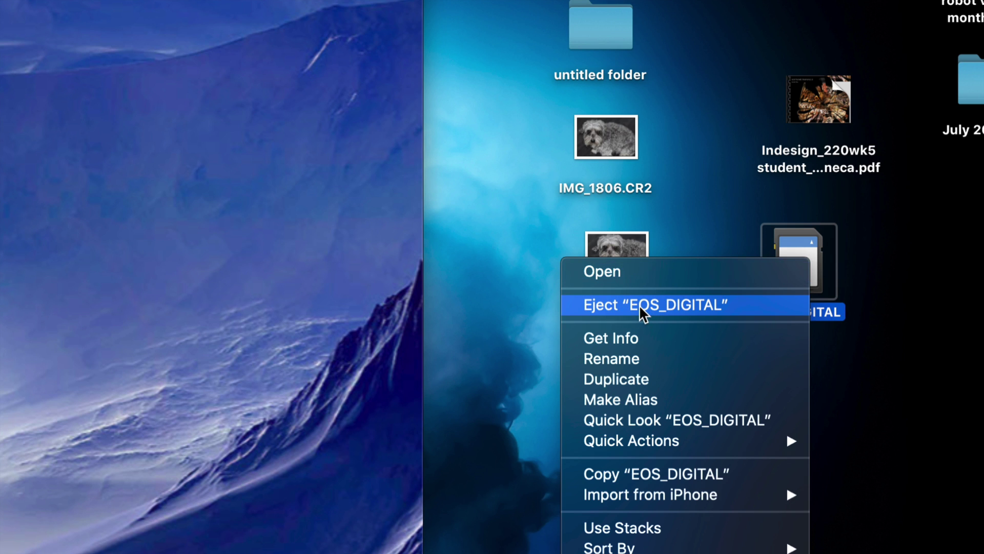
pyautogui.press('alt')
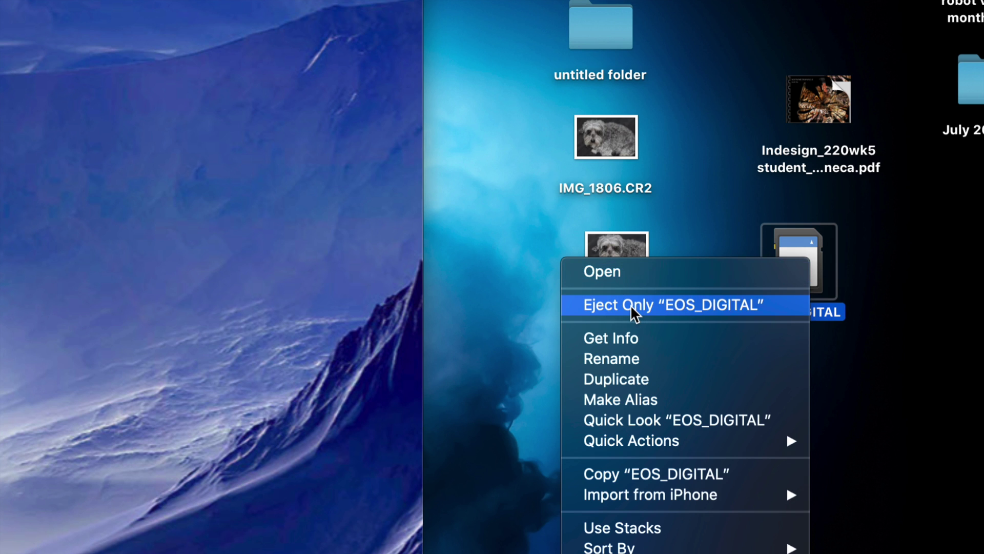
pyautogui.click(632, 313)
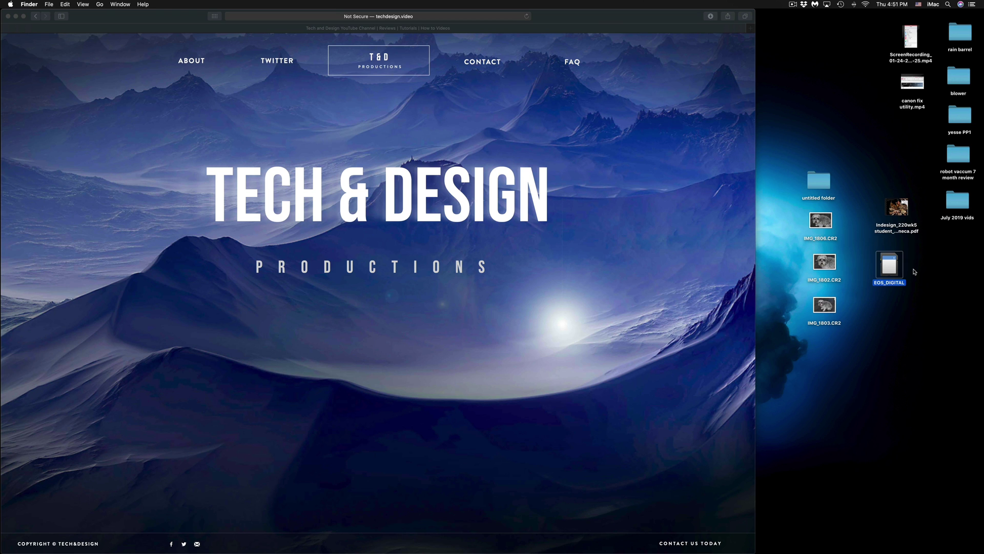
# Review the trackpad's secondary click option among the Point & Click settings in System Preferences, then close the preferences.
pyautogui.moveTo(569, 552)
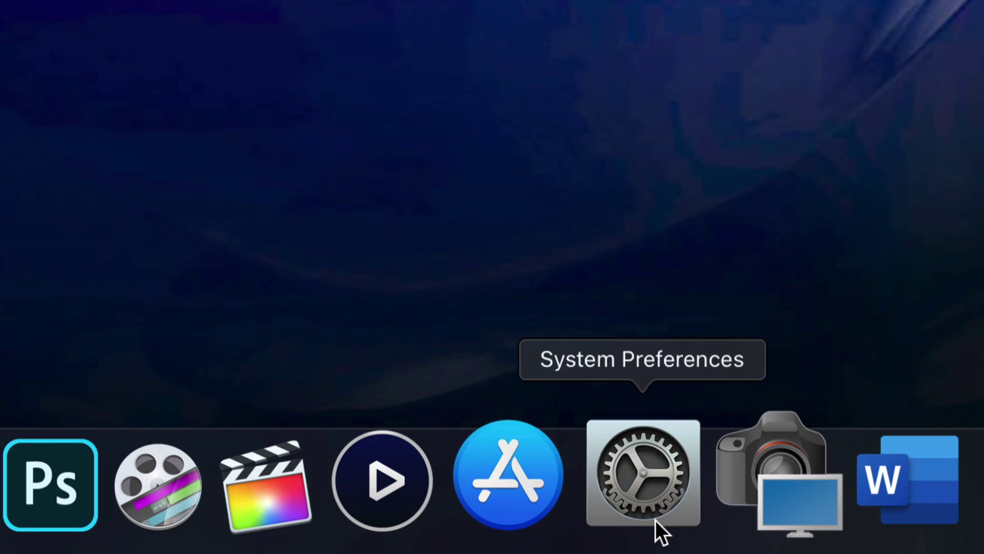
pyautogui.click(652, 545)
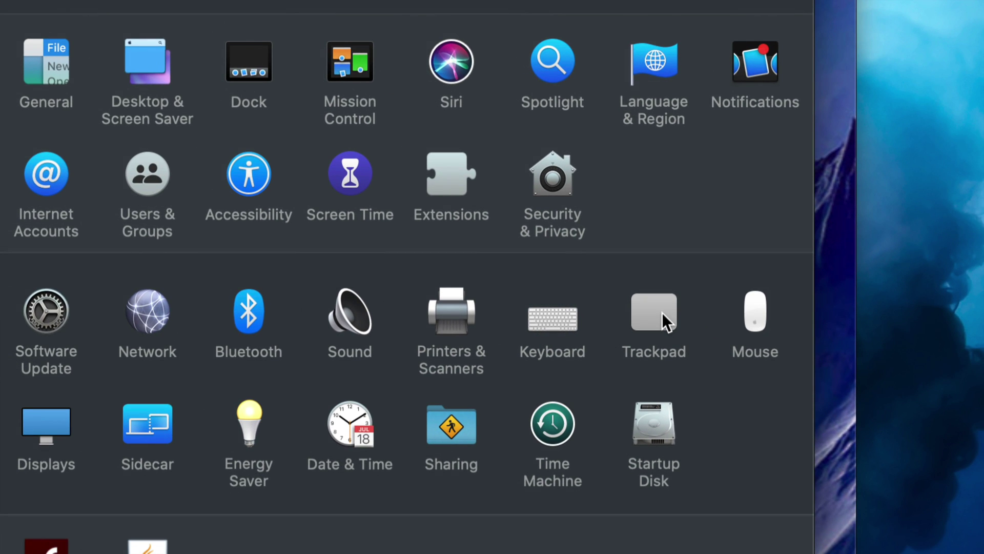
pyautogui.click(662, 313)
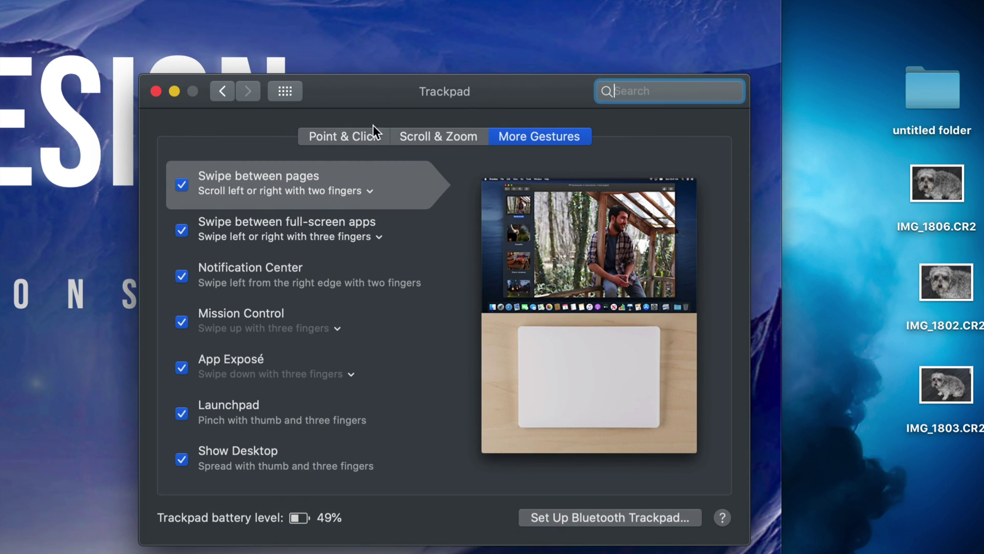
pyautogui.click(326, 132)
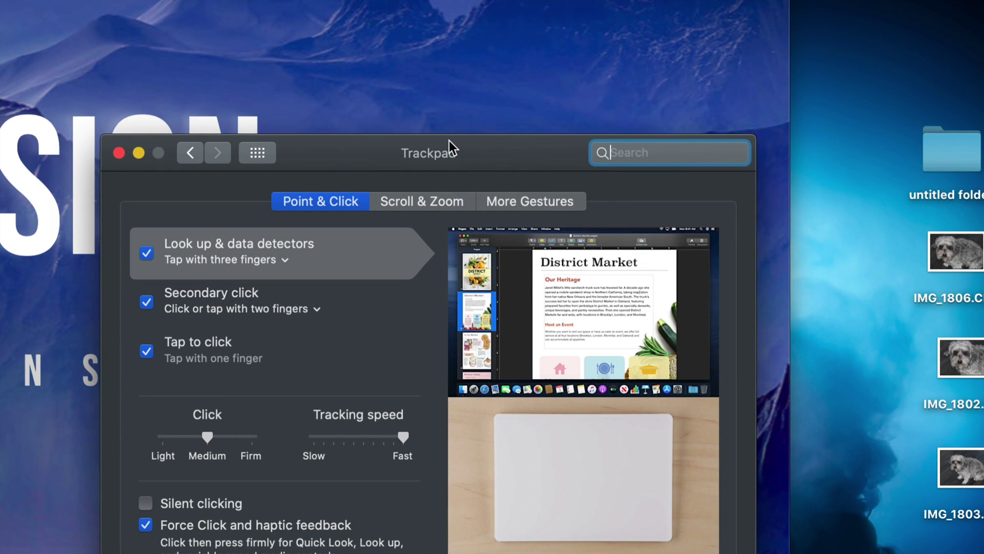
pyautogui.moveTo(449, 140); pyautogui.dragTo(461, 31)
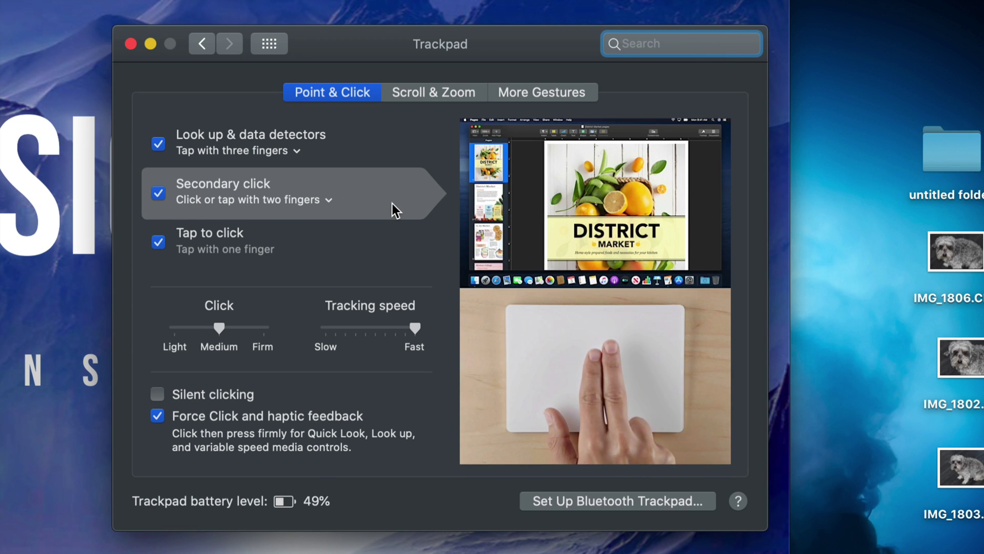
pyautogui.press('super+bracketleft')
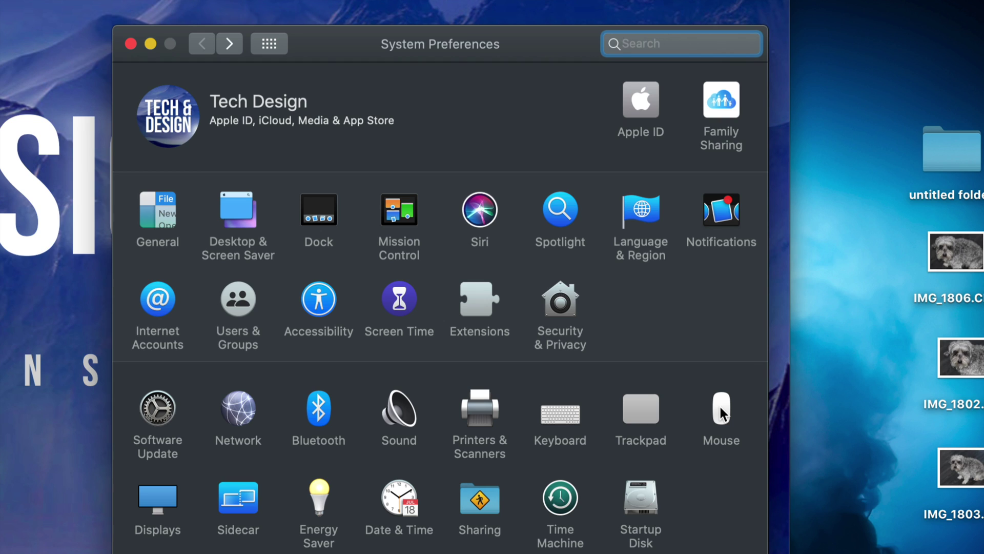
pyautogui.click(131, 44)
# Eject the EOS_DIGITAL card from the desktop.
pyautogui.rightClick(817, 246)
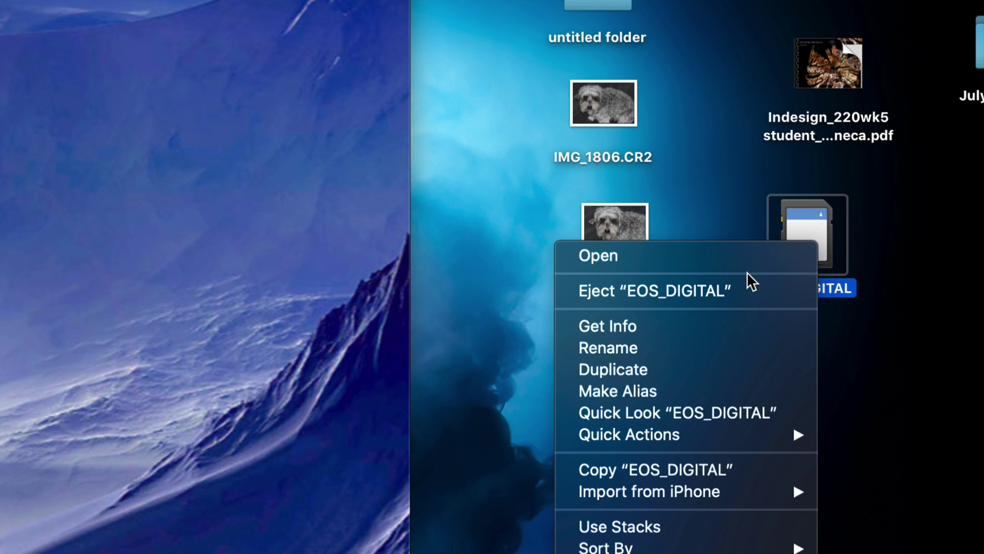
pyautogui.click(725, 282)
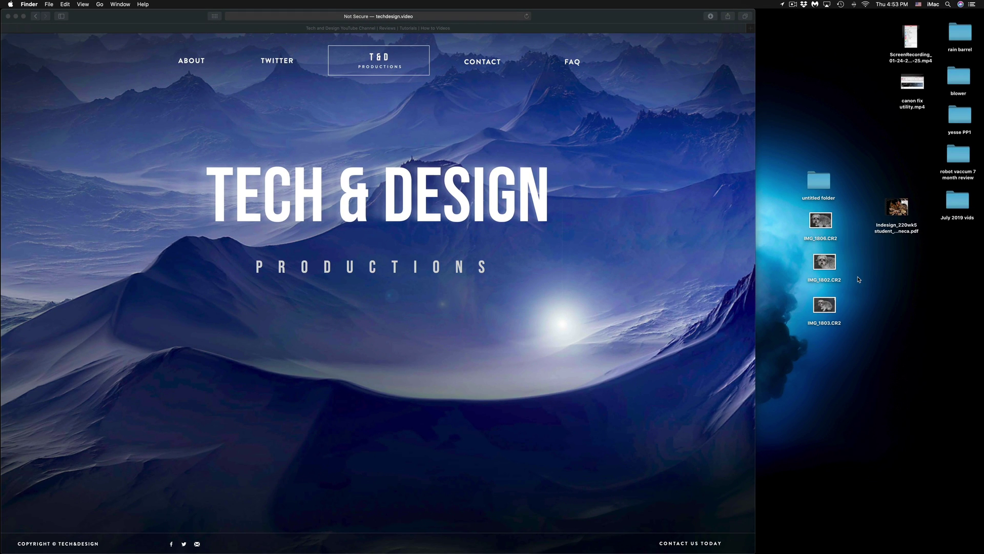
# Switch to the Safari window and widen it to span the full width of the screen.
pyautogui.click(755, 12)
pyautogui.moveTo(755, 11); pyautogui.dragTo(983, 12)
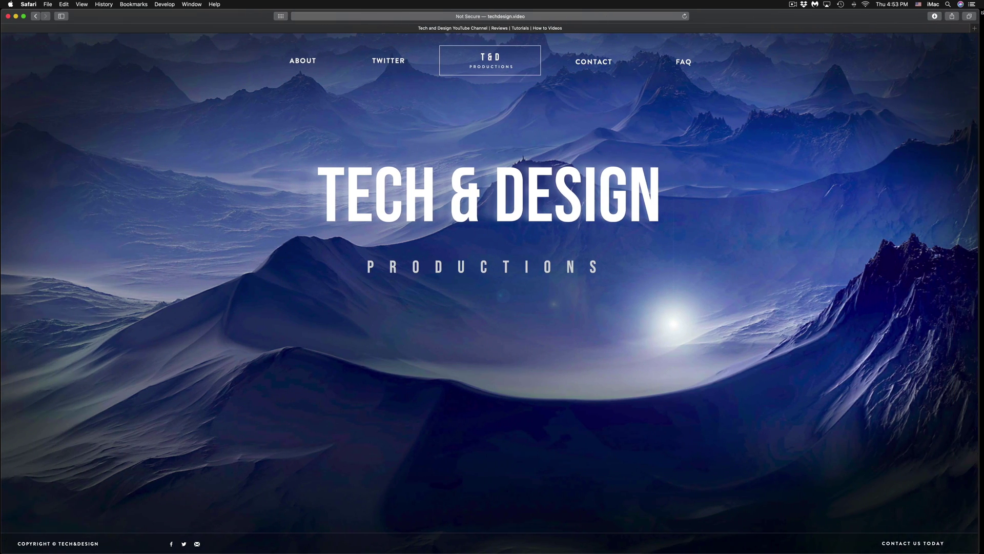